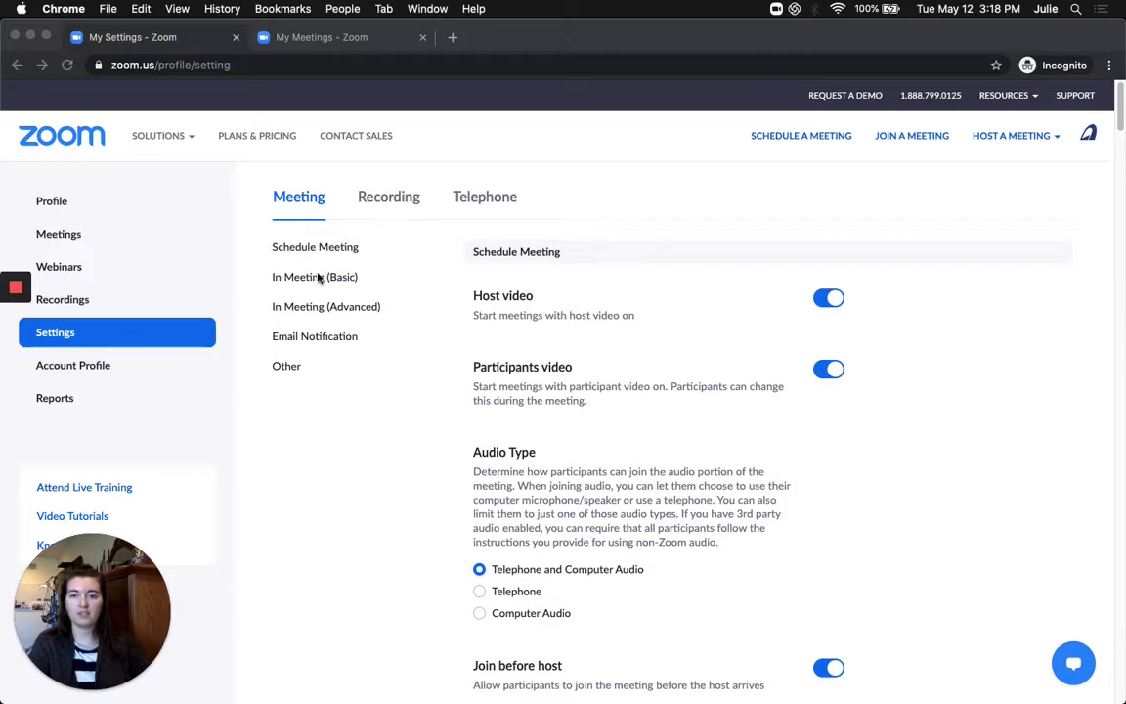
Scroll the Meeting settings down to In Meeting (Basic) and confirm the Polling toggle is on
left_click(372, 278)
scroll(335, 284, "down", 3)
scroll(335, 283, "down", 15)
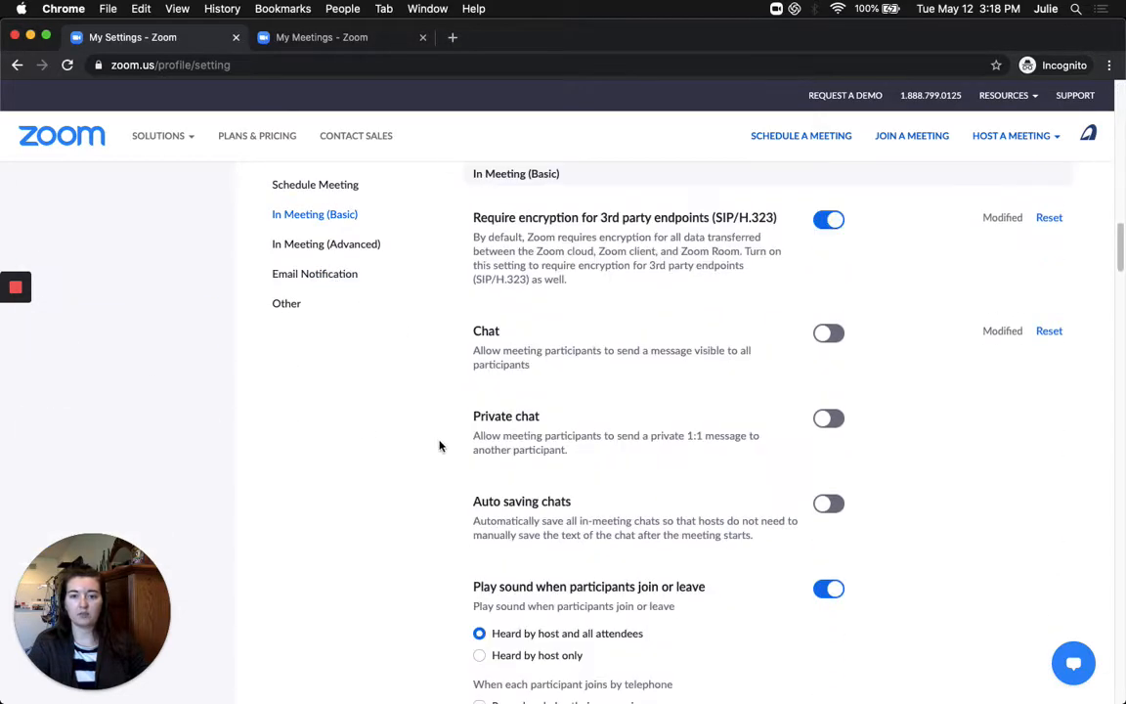
scroll(440, 445, "down", 4)
scroll(440, 440, "down", 5)
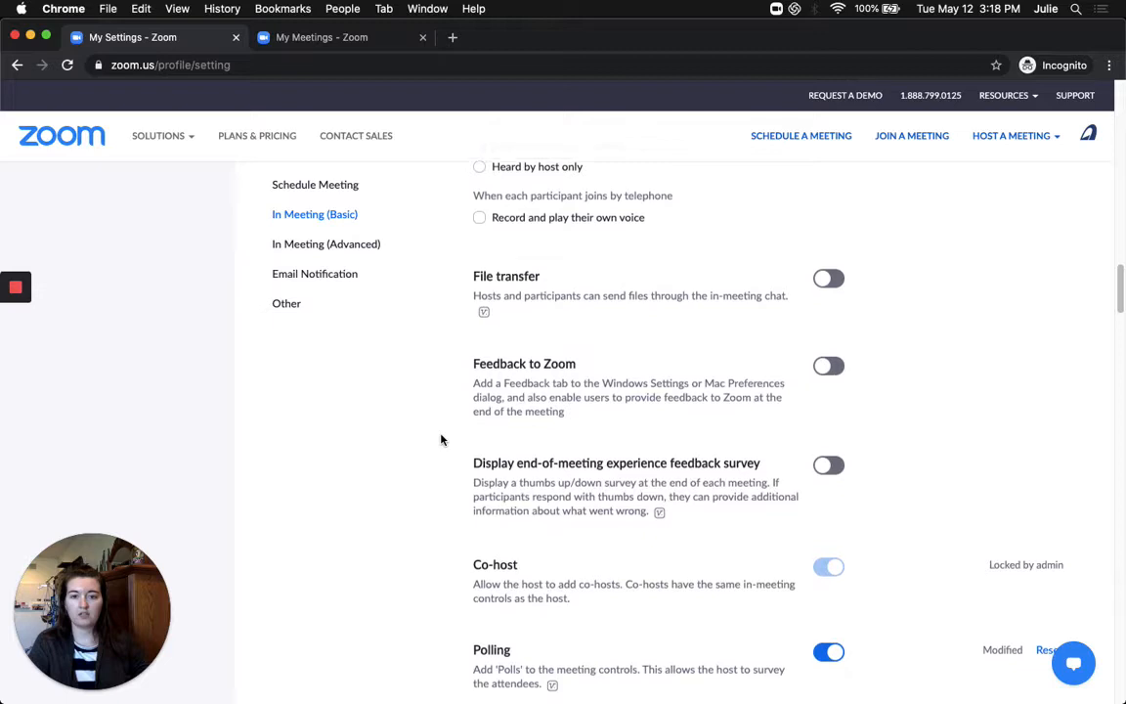
scroll(441, 440, "down", 3)
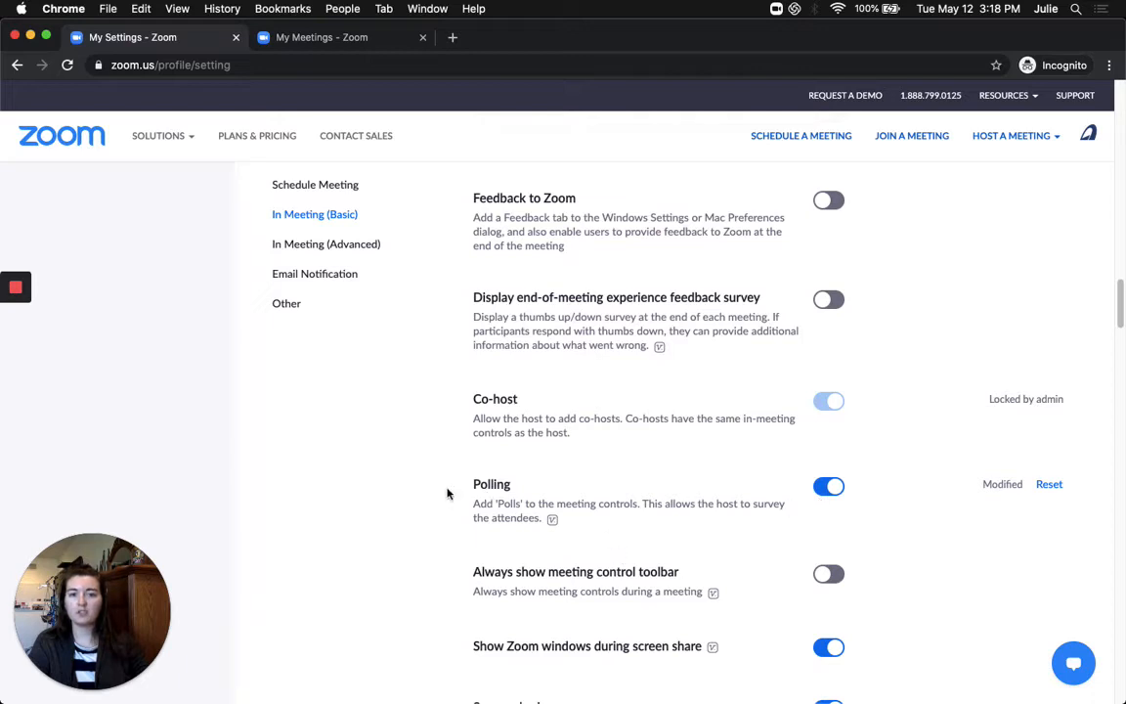
Review the Personal Meeting Room, then list Upcoming Meetings showing Test Polling today at 6:00 PM
left_click(308, 42)
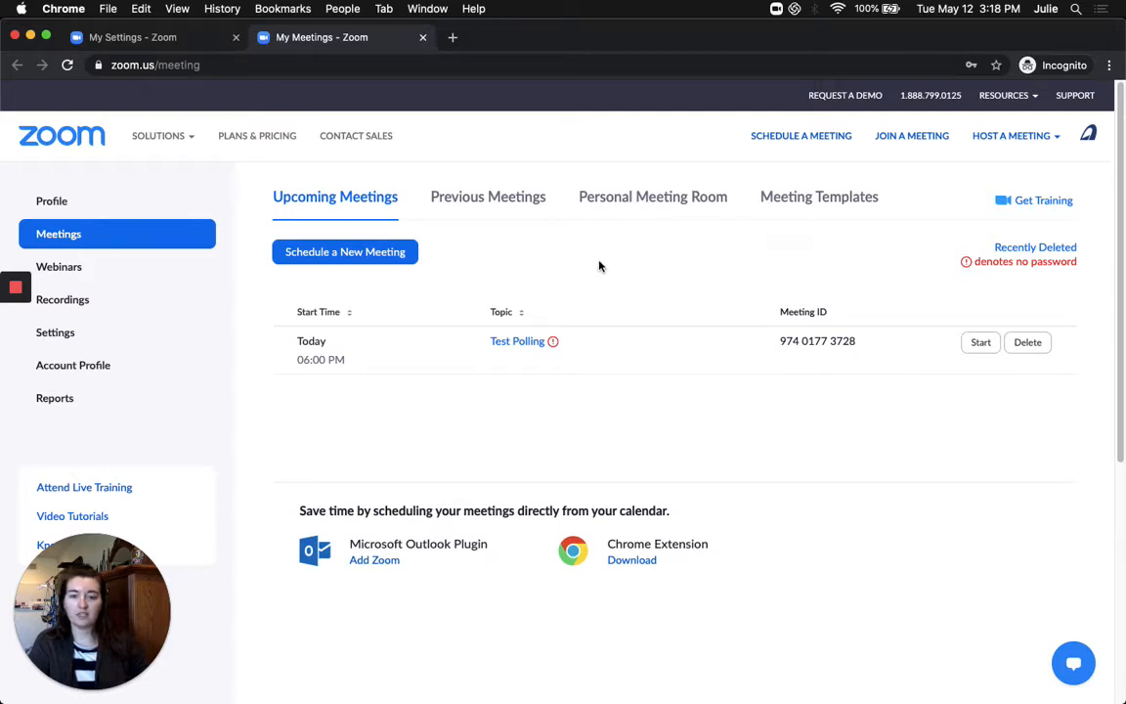
left_click(624, 207)
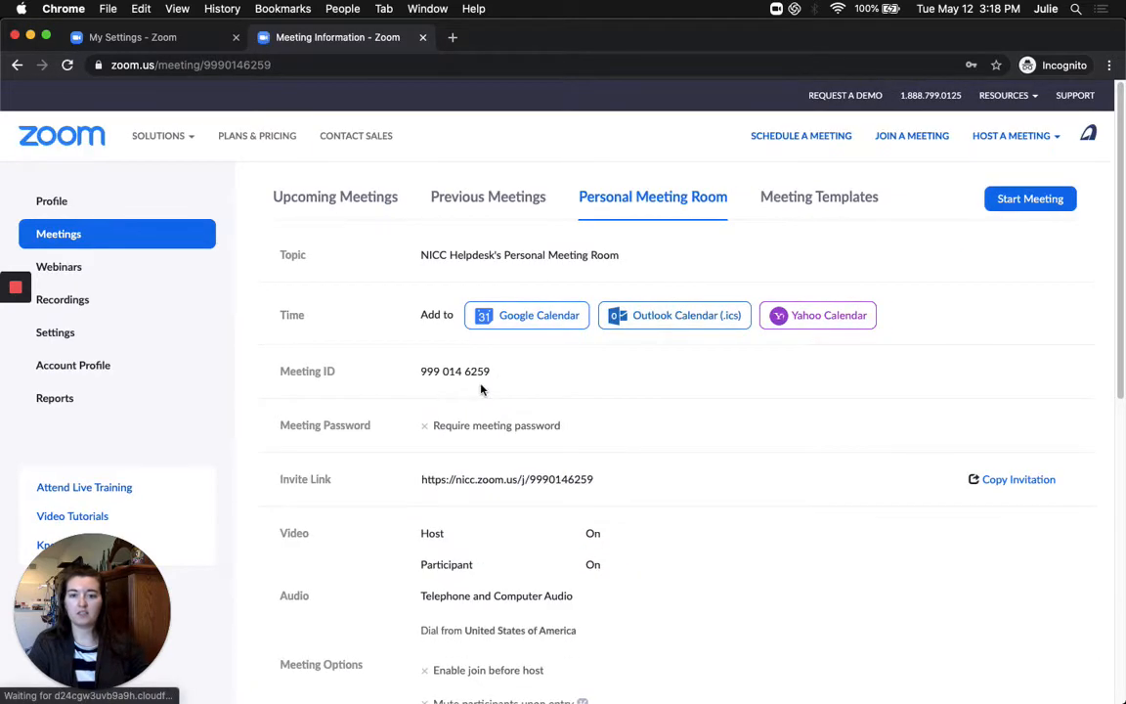
scroll(798, 406, "down", 10)
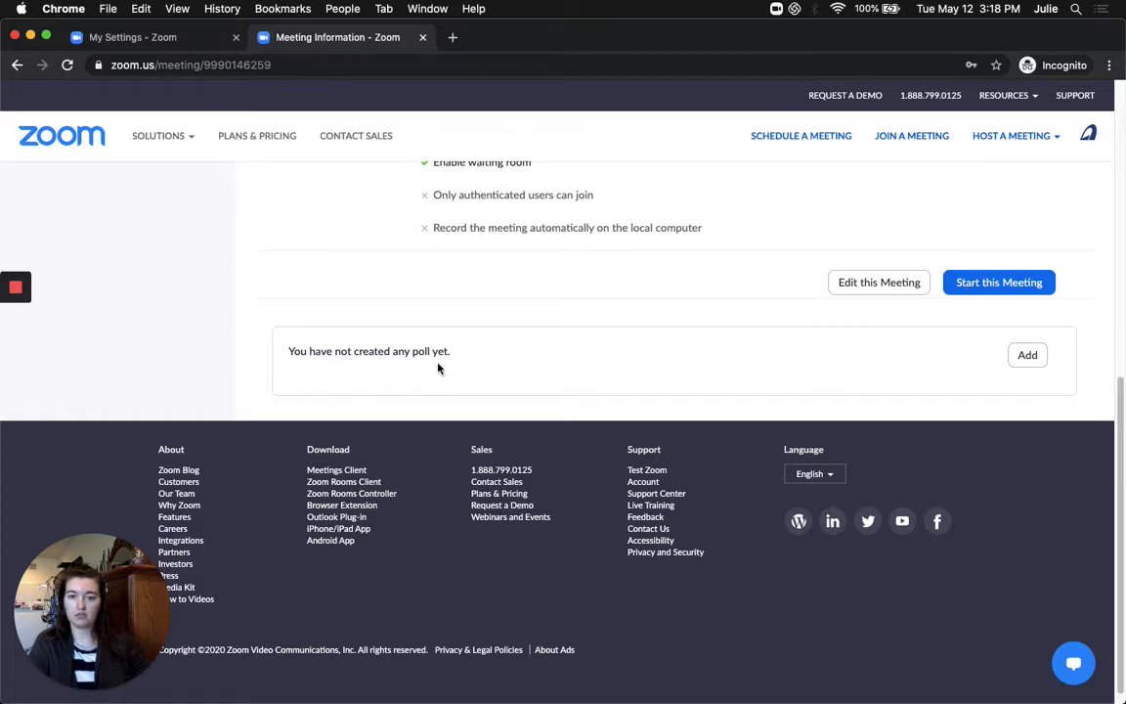
scroll(630, 391, "up", 5)
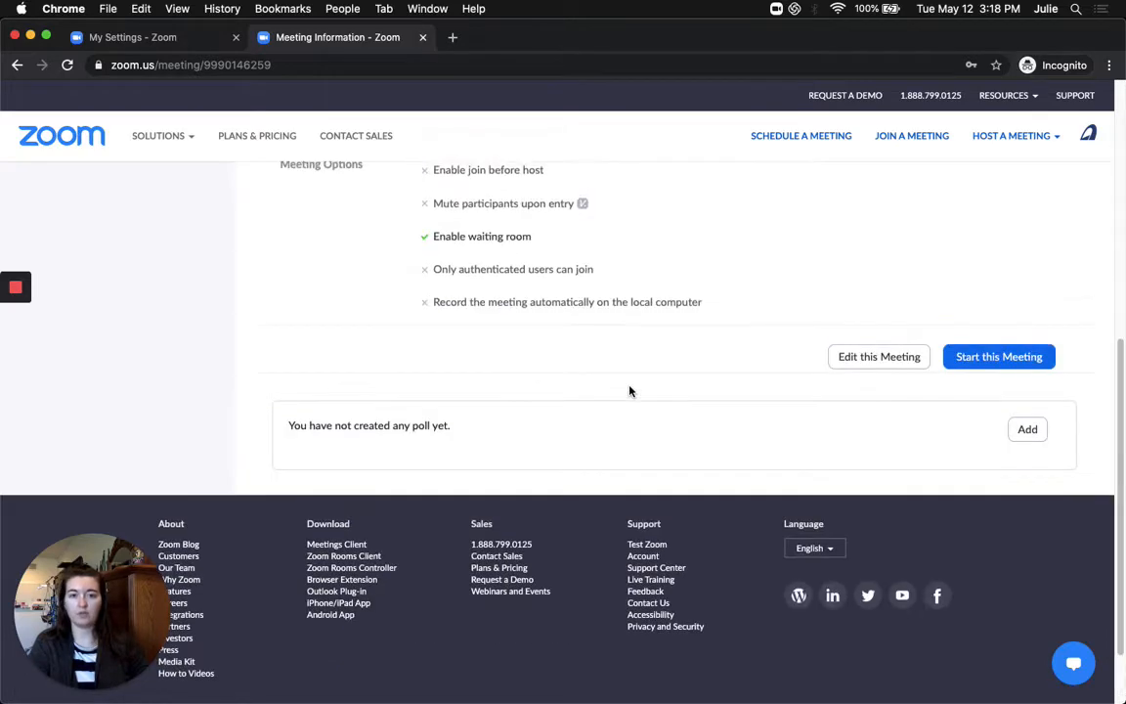
scroll(630, 393, "up", 3)
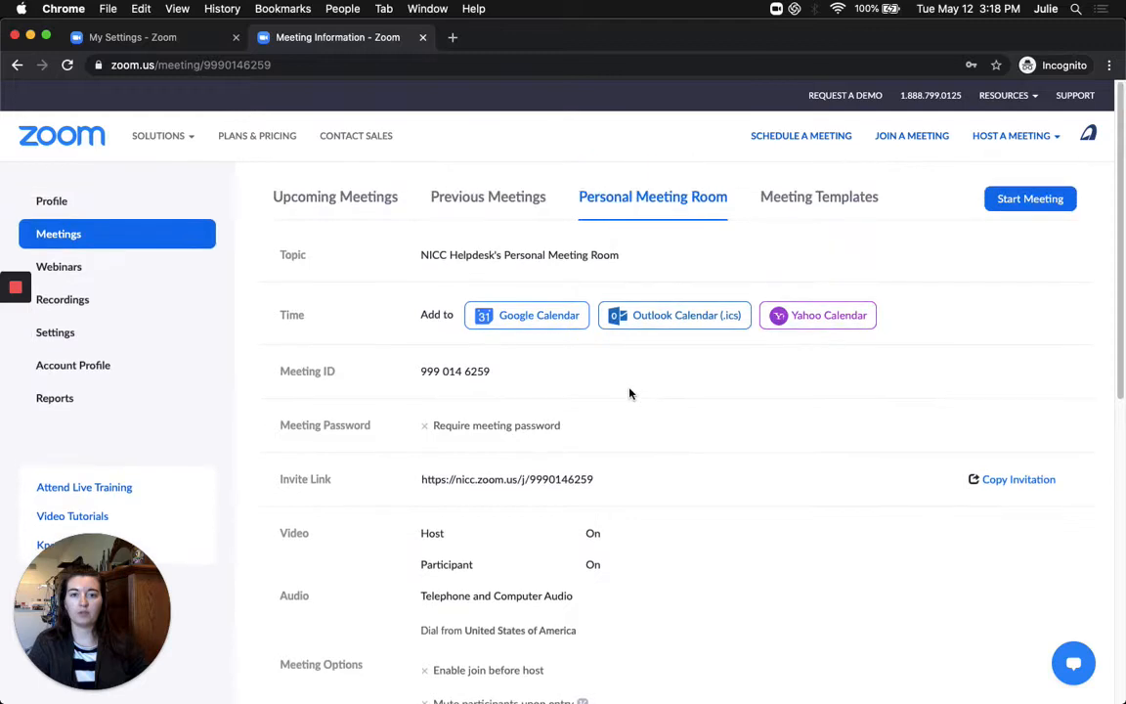
left_click(344, 202)
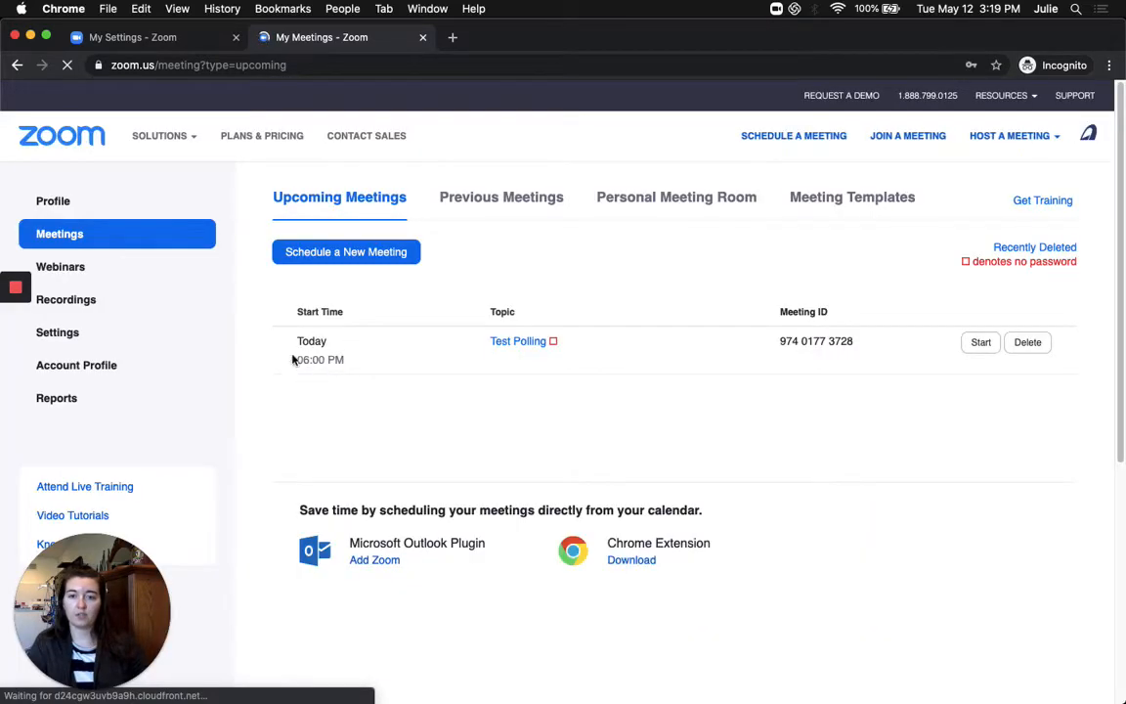
Open the Test Polling meeting's page and add a new poll from its poll section
left_click(521, 346)
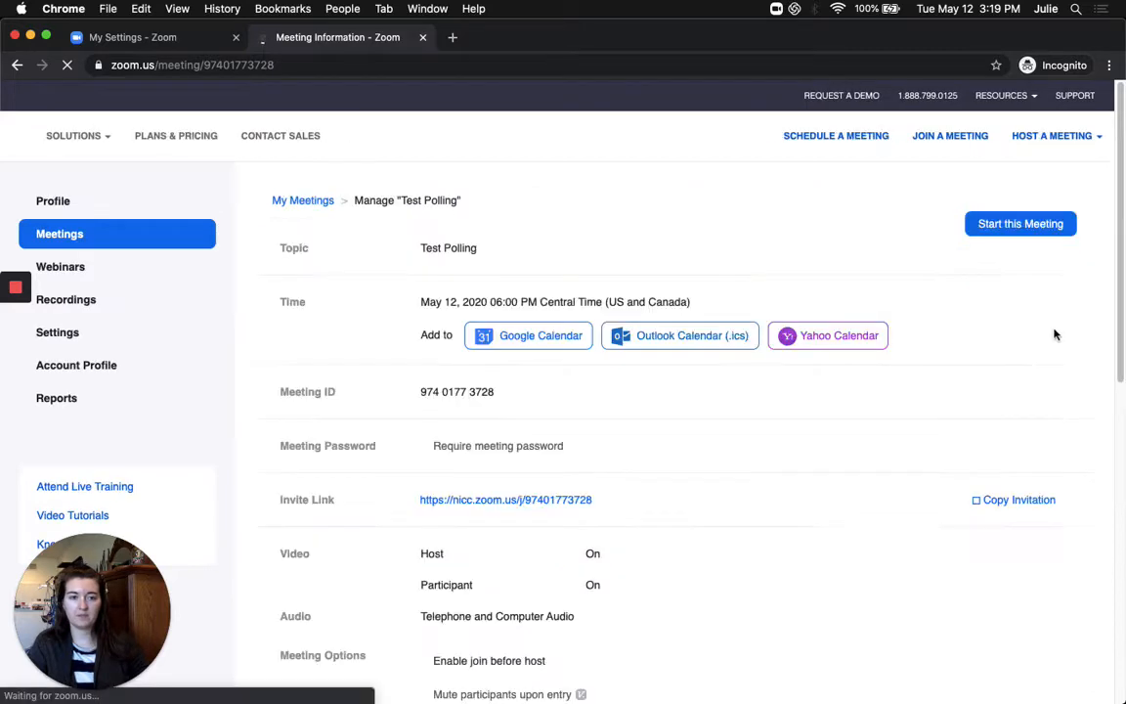
scroll(1038, 377, "down", 10)
scroll(1040, 378, "up", 1)
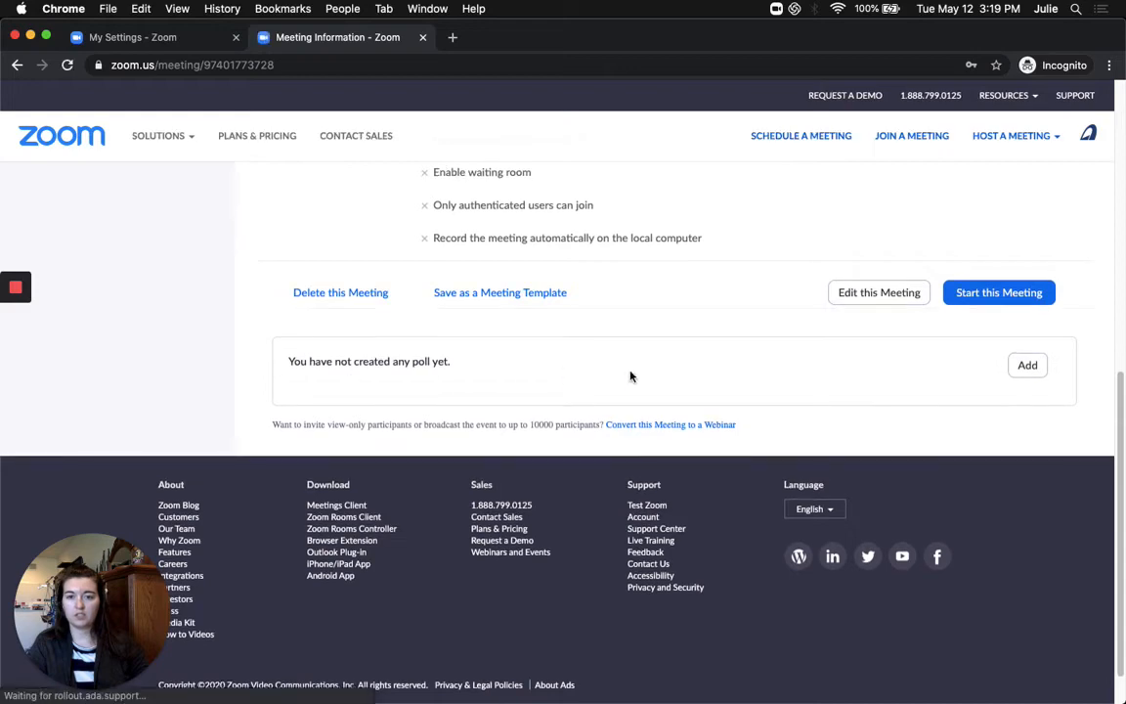
left_click(1026, 369)
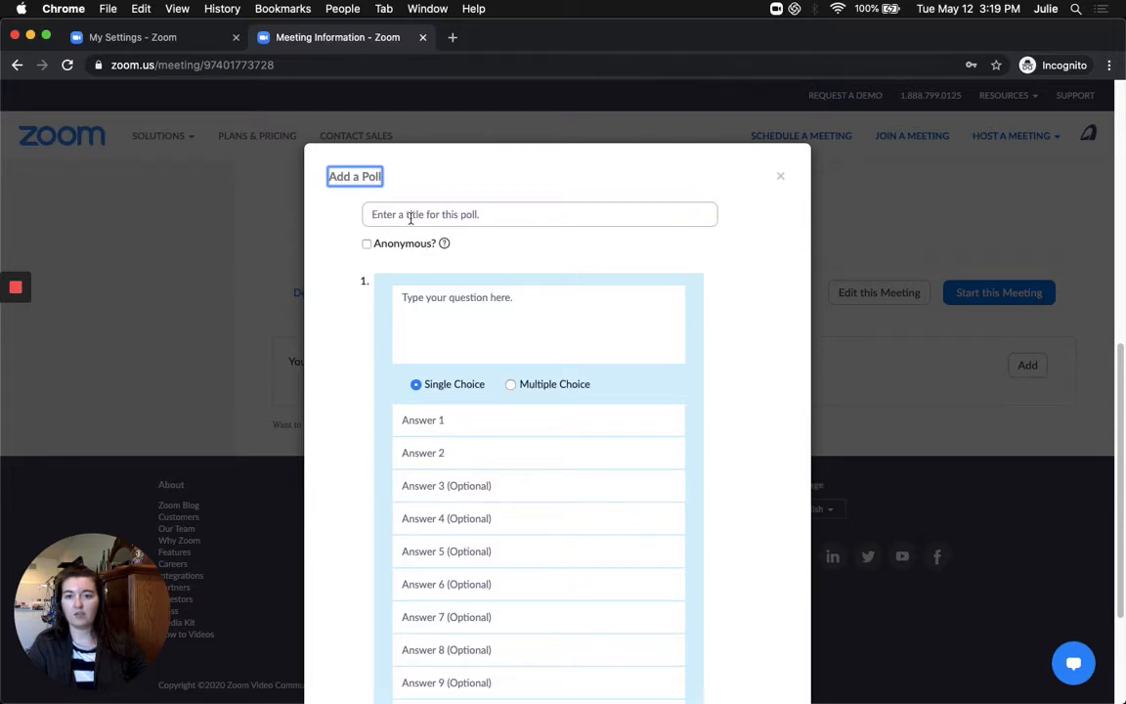
Save a poll titled 'Cake' with question 'Favorite Cake' and answers Vanilla and Chocolate
left_click(470, 214)
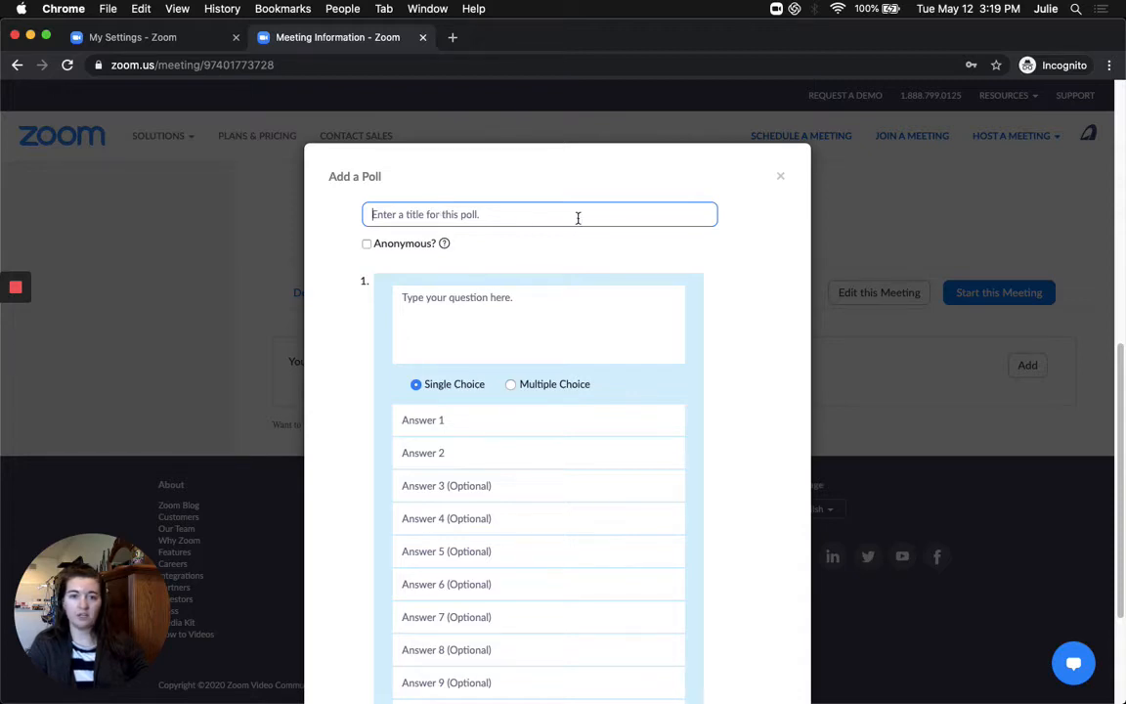
type("Cake")
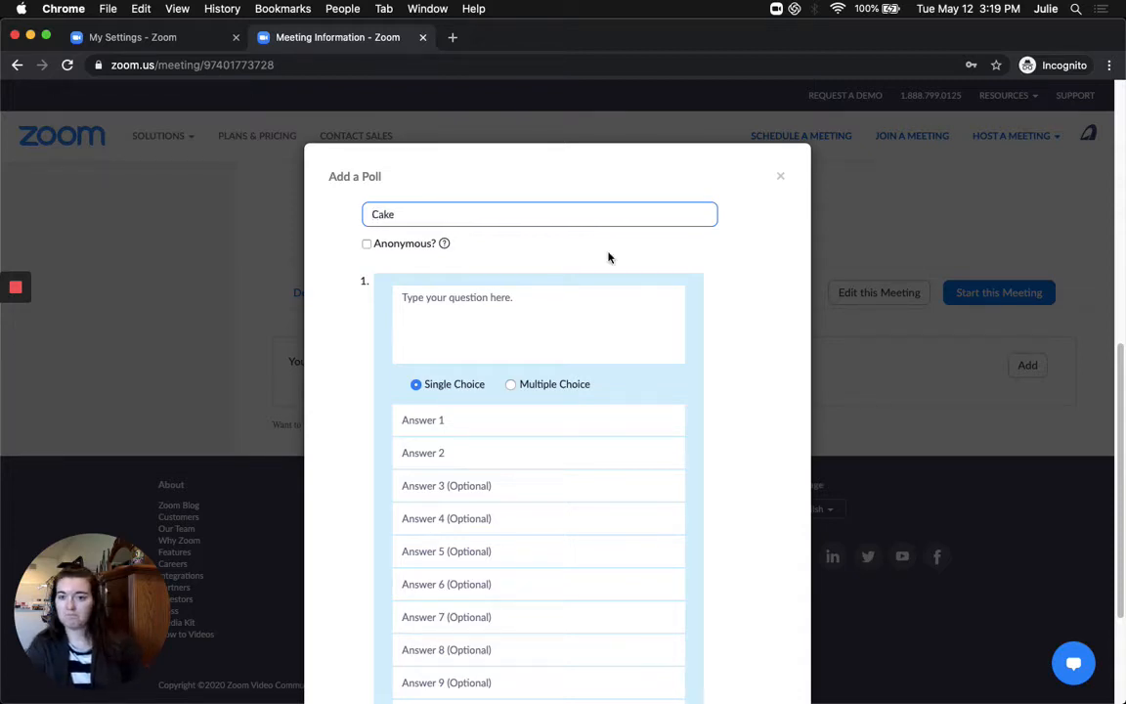
left_click(562, 329)
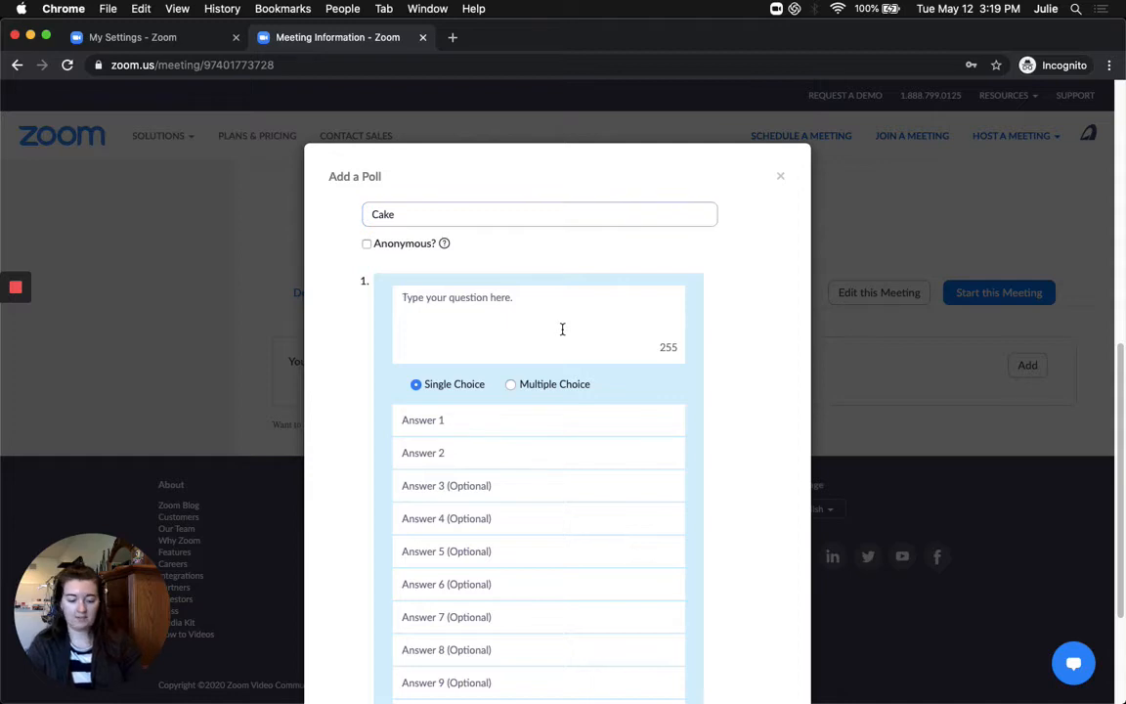
type("Favorite")
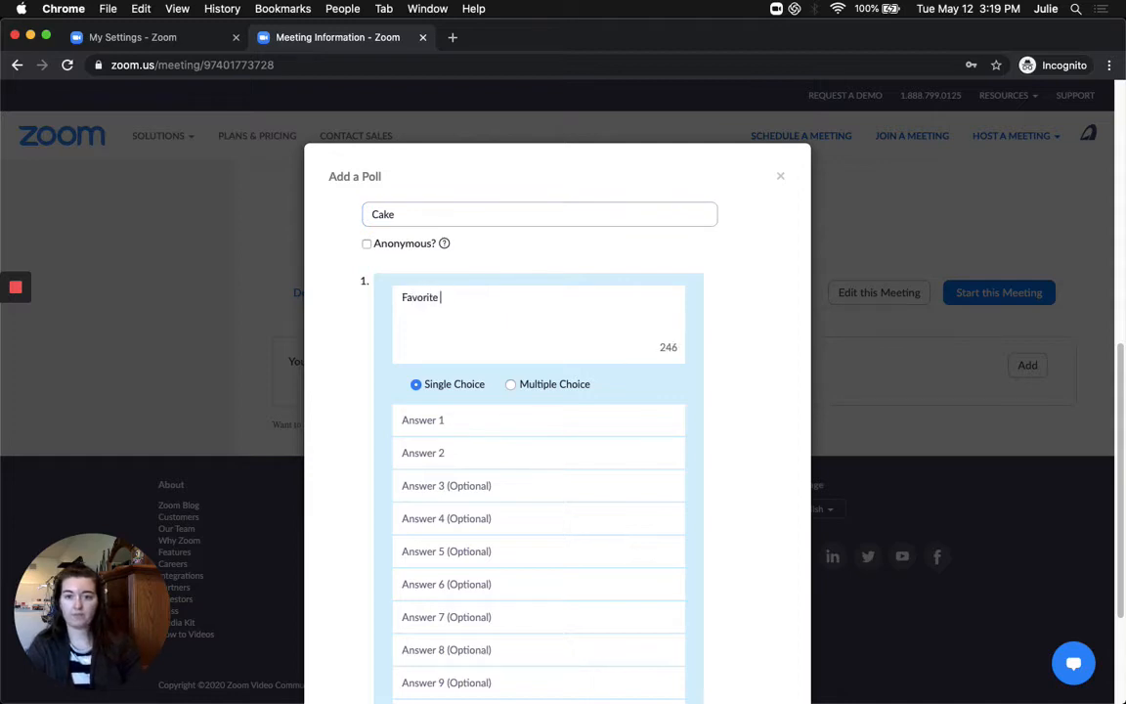
type(" Cake")
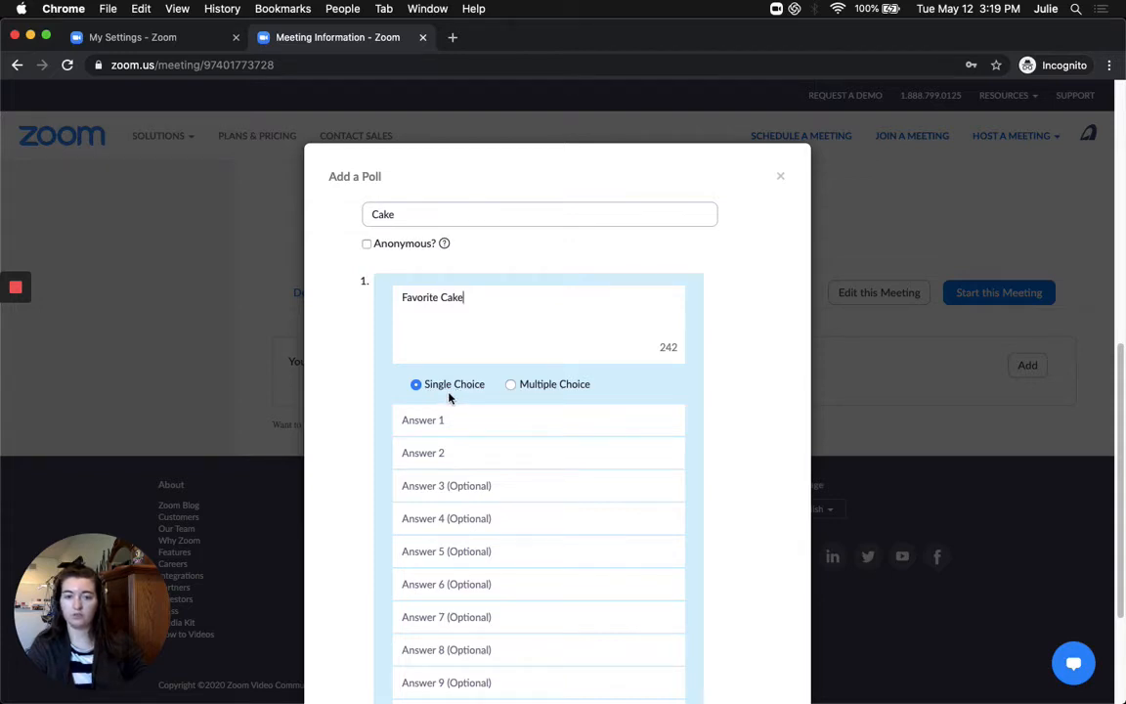
left_click(455, 418)
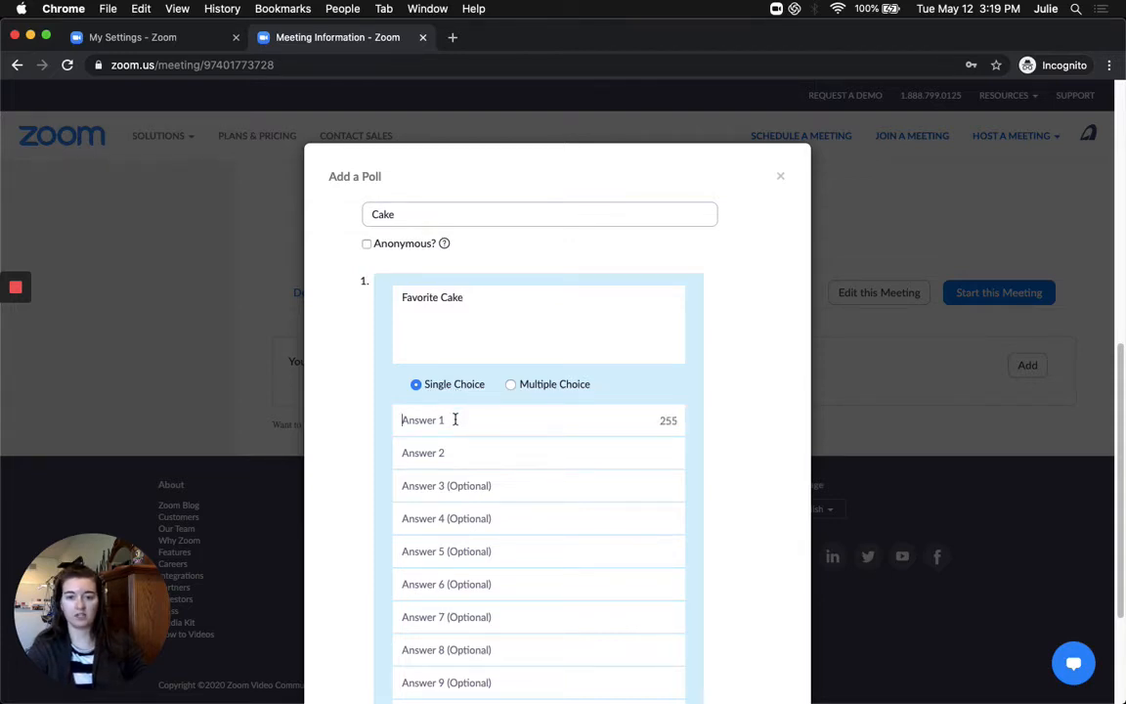
type("Va")
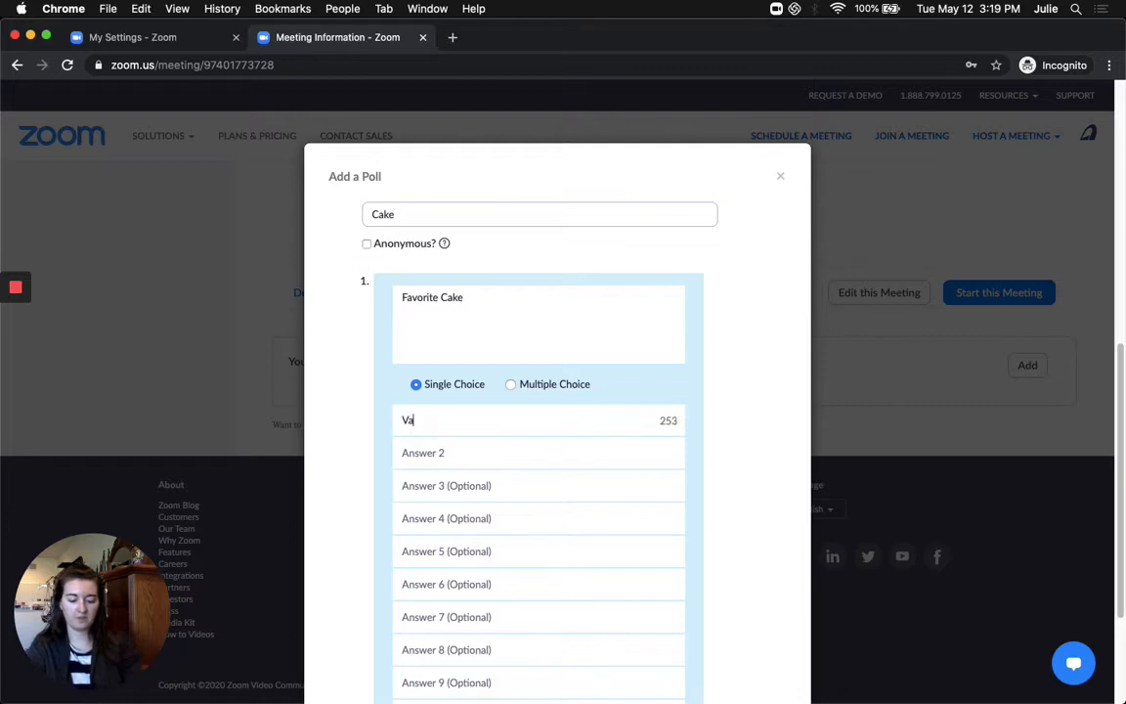
type("nilla")
key("Tab")
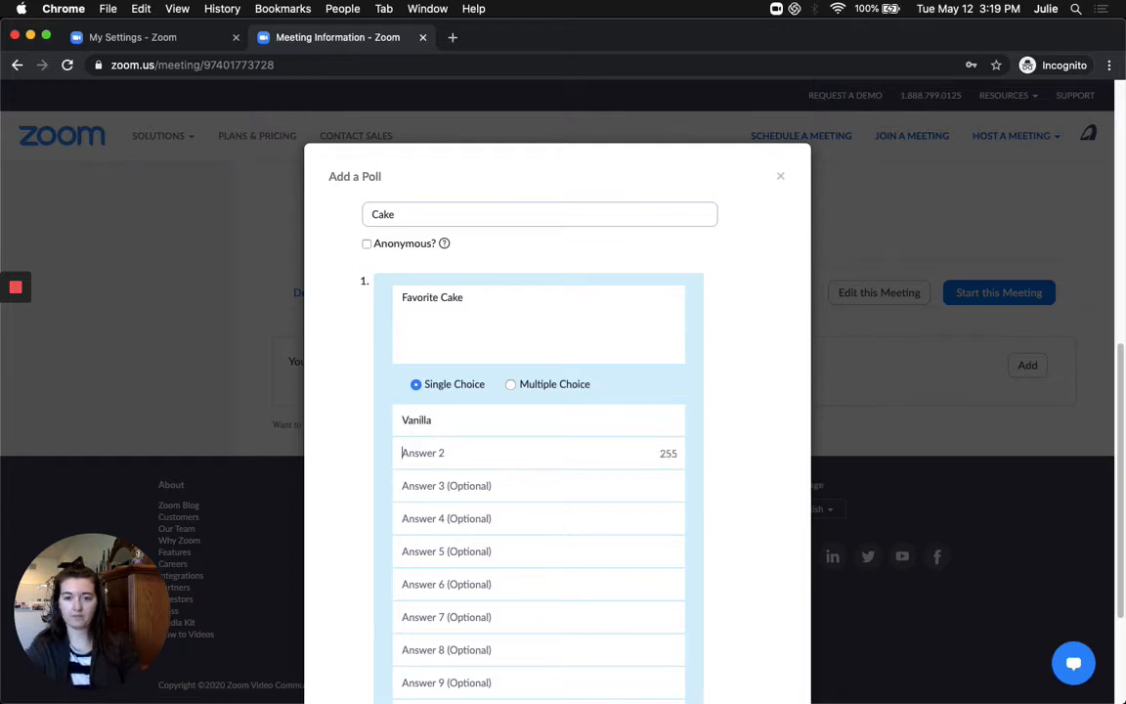
type("Chocolage")
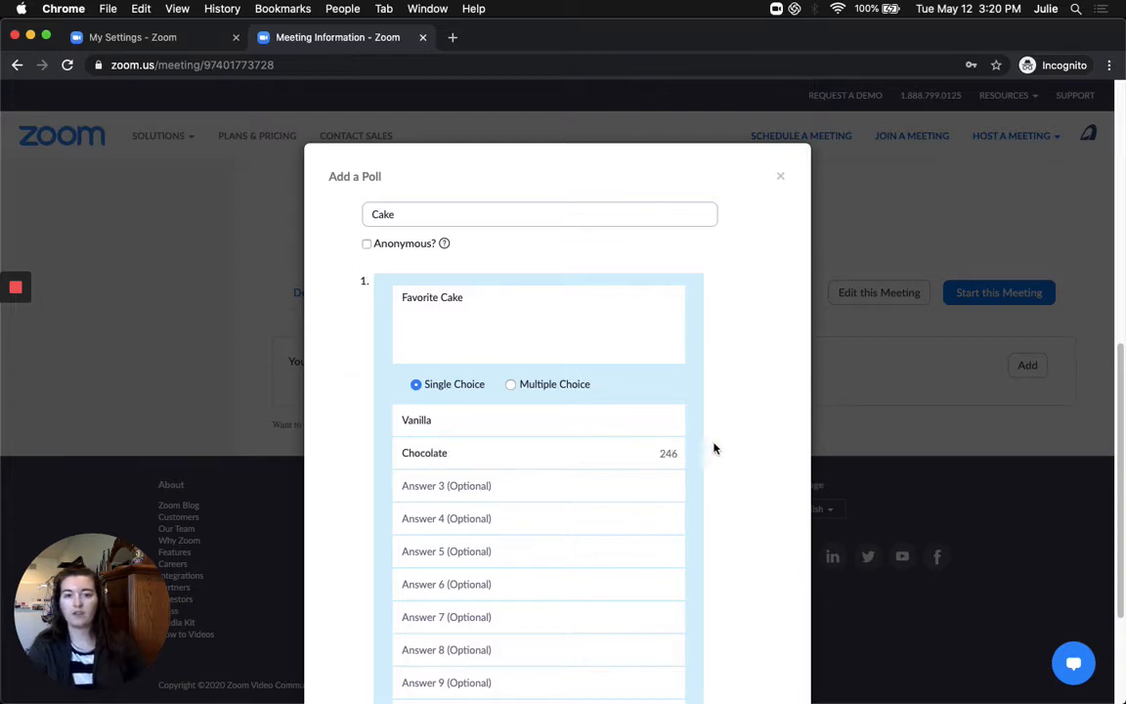
left_click(742, 467)
scroll(458, 405, "down", 2)
scroll(653, 583, "down", 3)
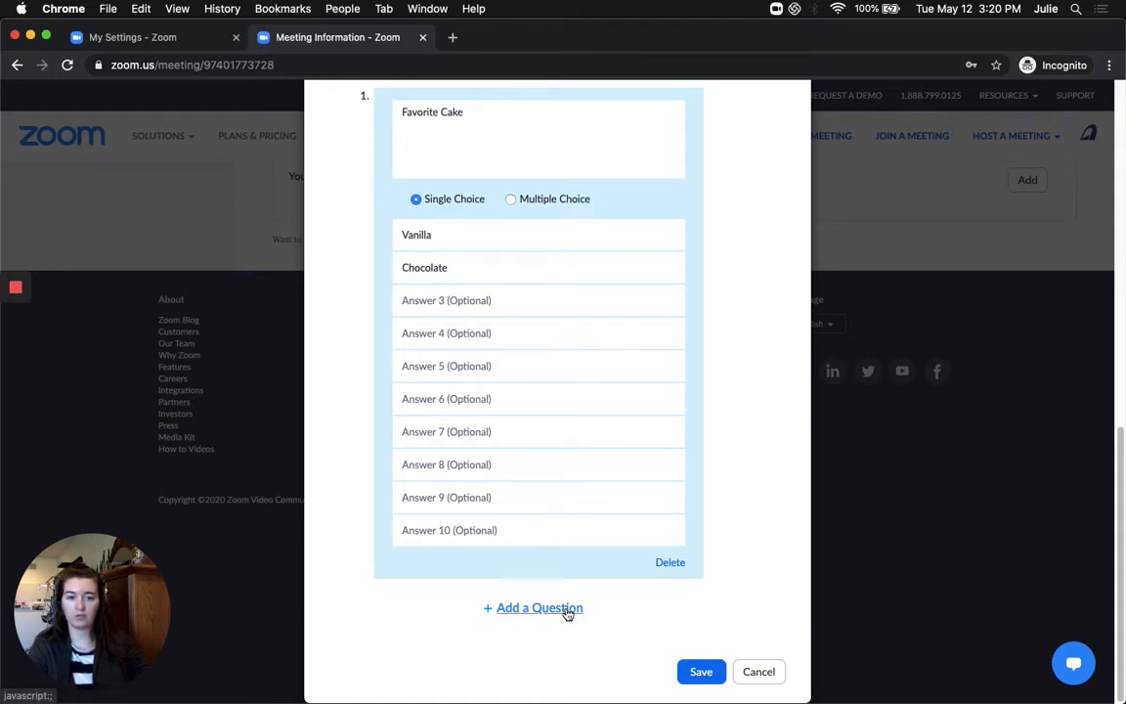
left_click(699, 670)
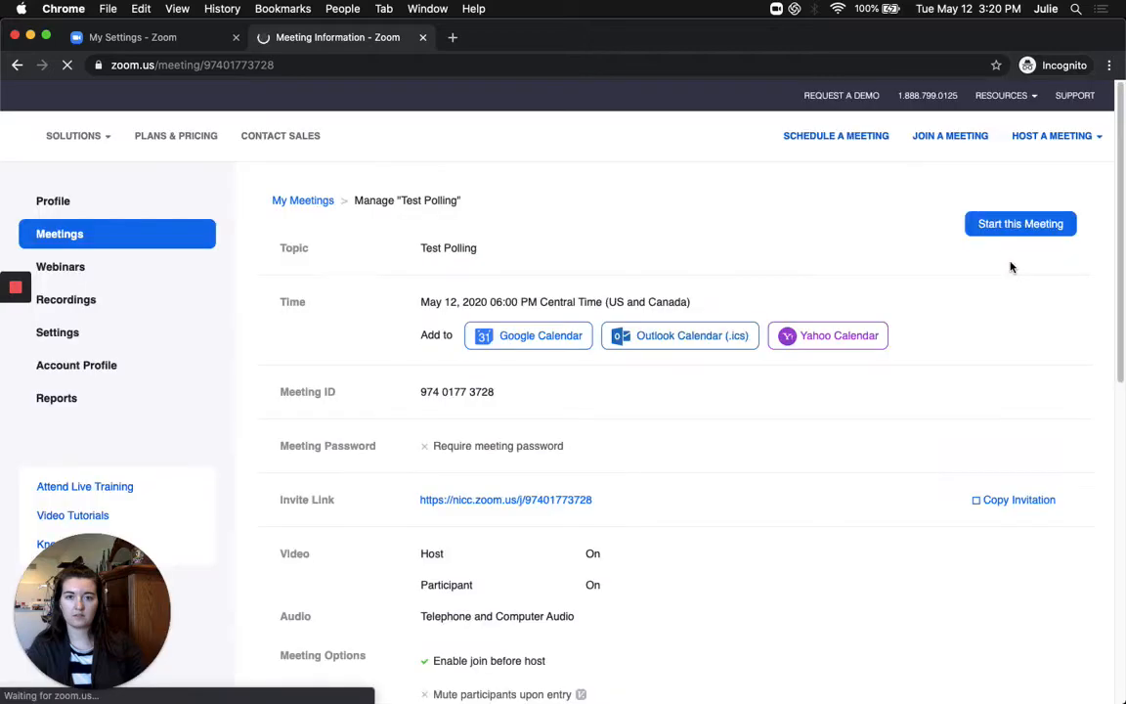
Expand Poll 1:Cake to review its question and answers, then add another poll
scroll(880, 431, "down", 4)
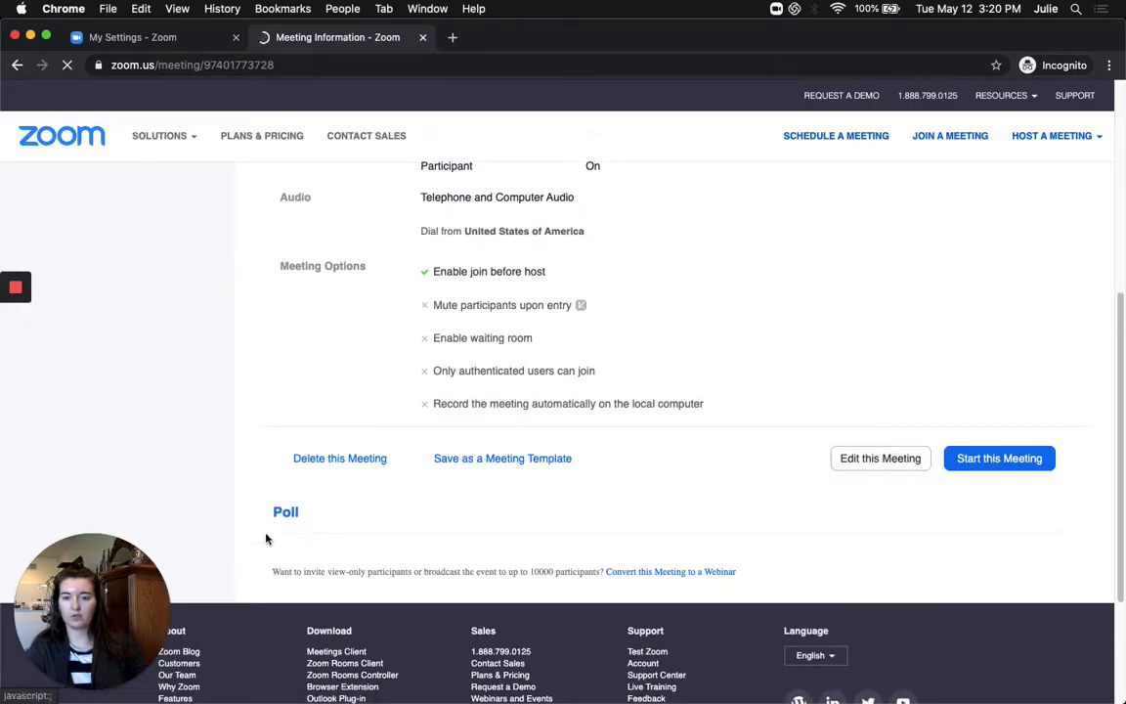
scroll(252, 523, "down", 2)
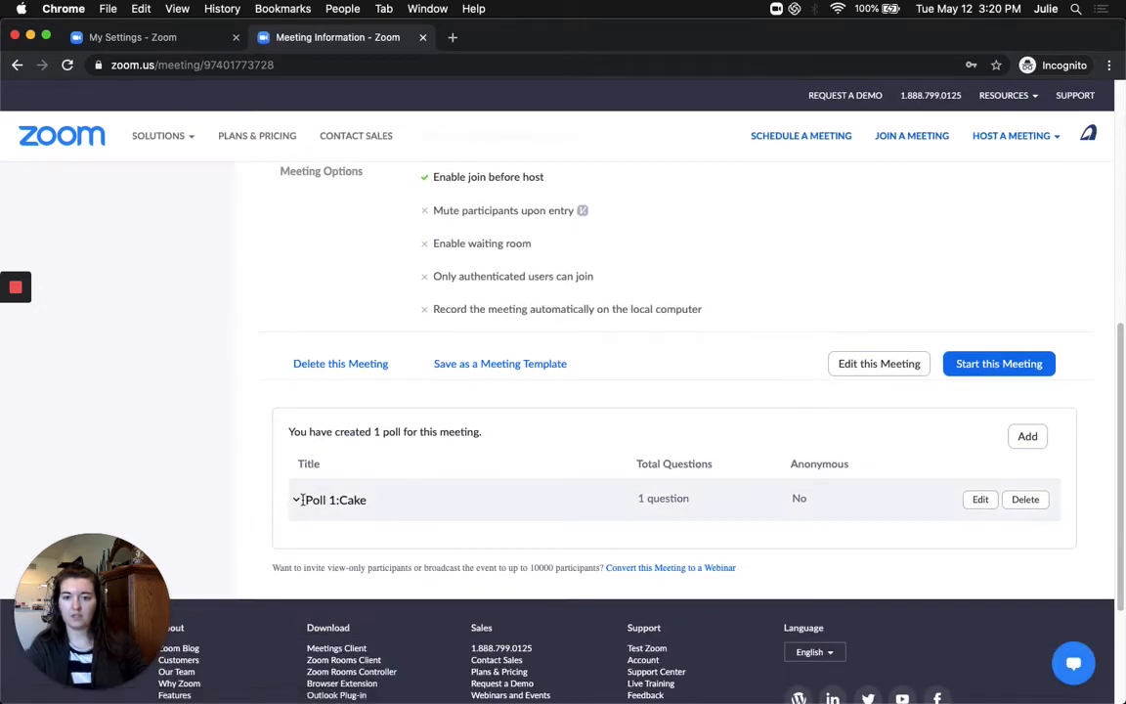
left_click(296, 500)
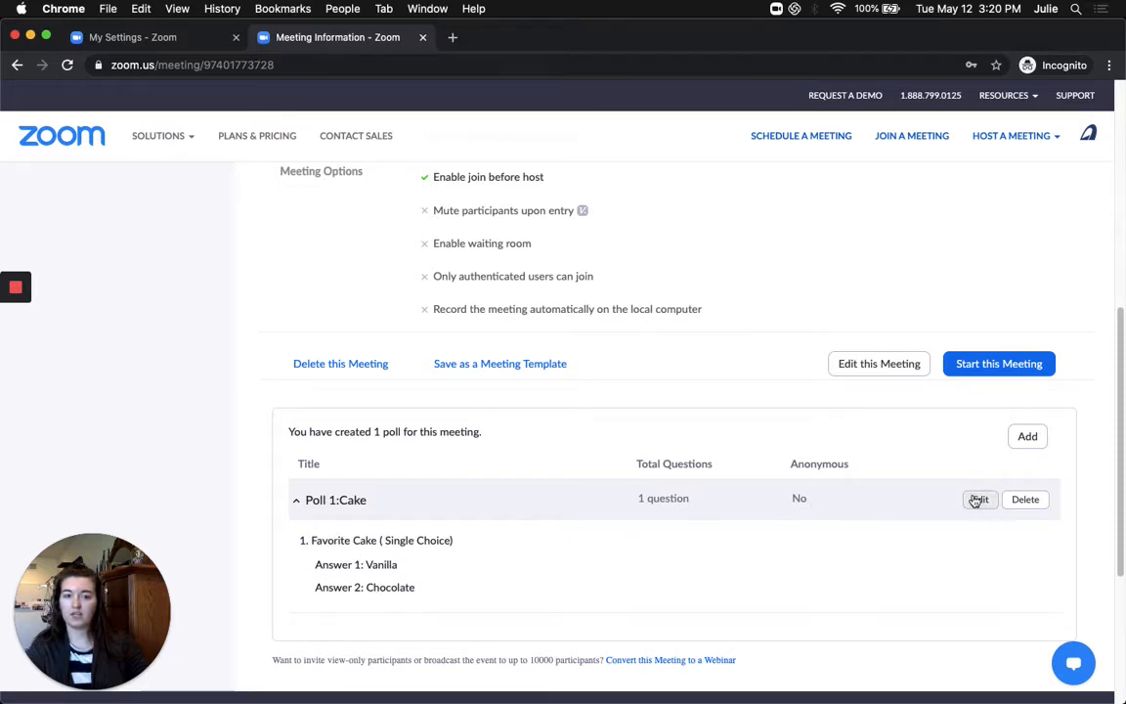
left_click(1023, 440)
Title the new poll 'Cookies' with the question 'Favorite cookie'
left_click(471, 214)
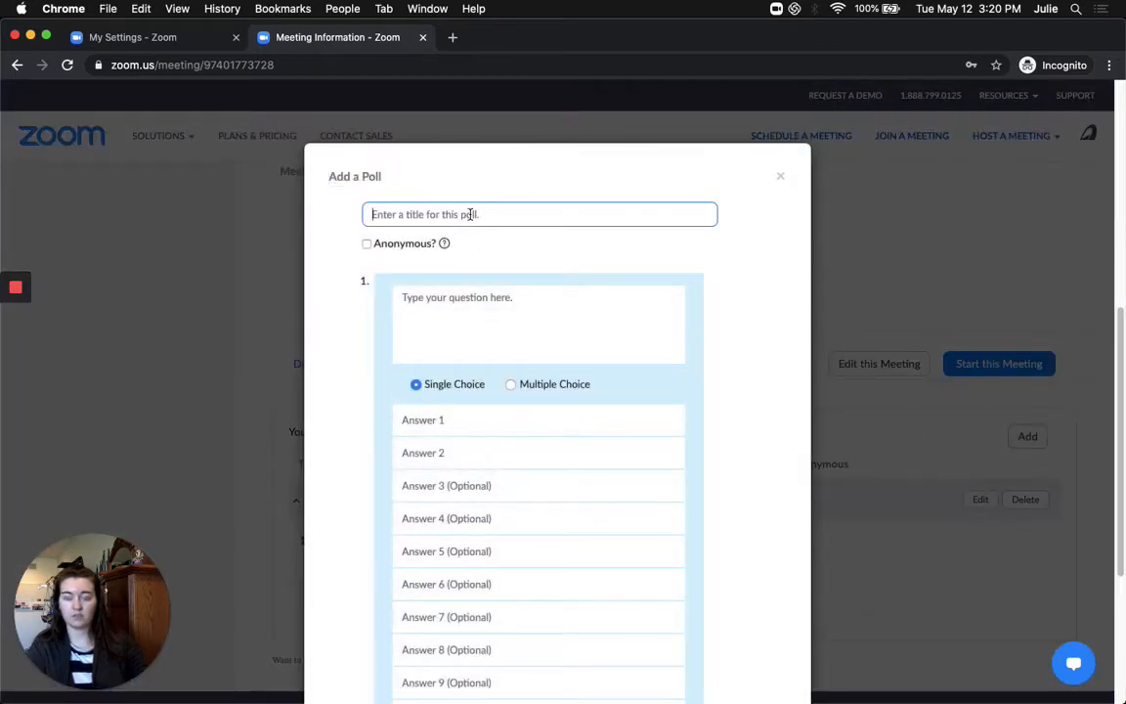
type("Cookies")
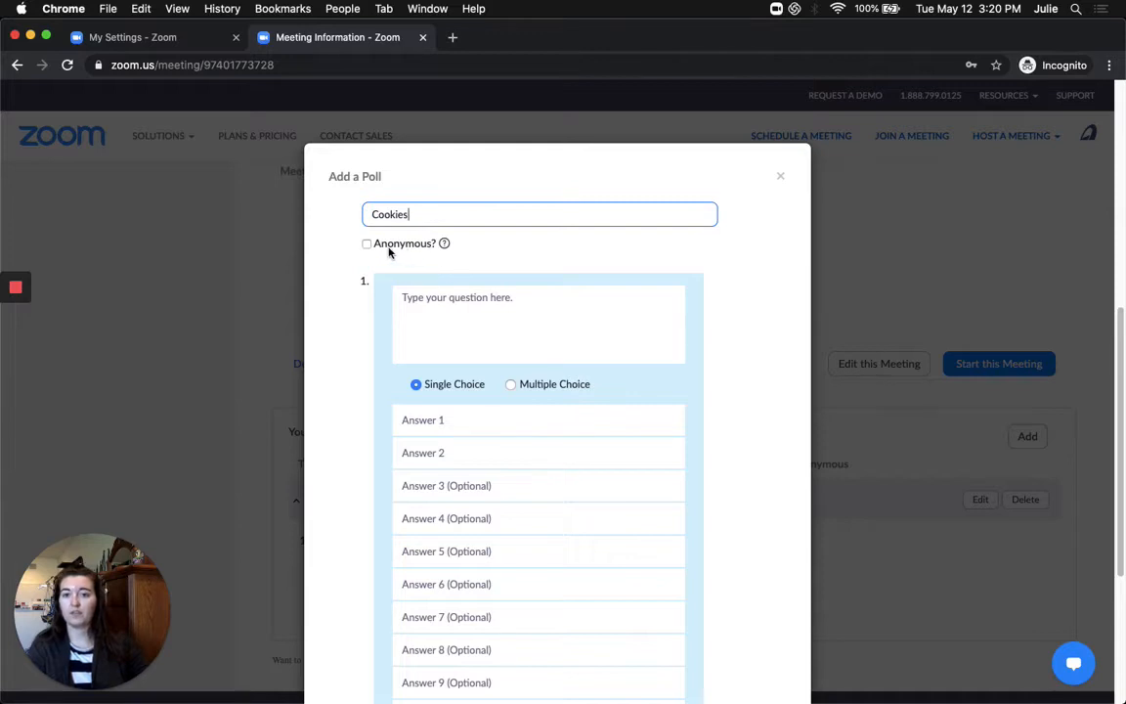
mouse_move(445, 245)
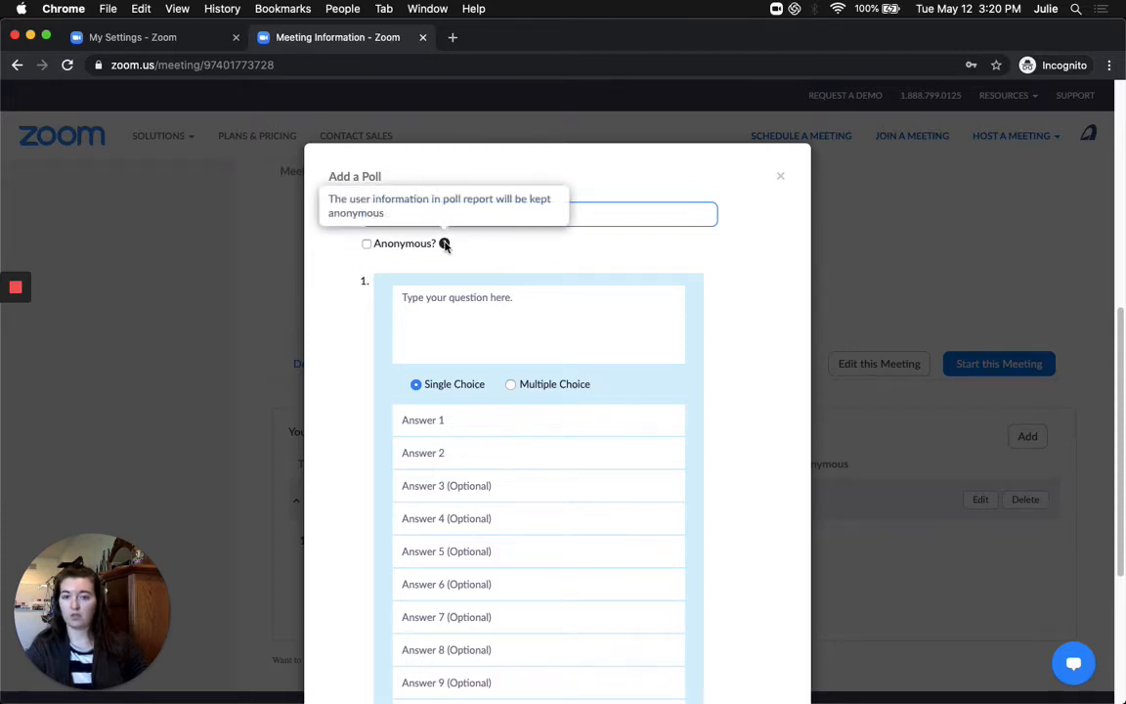
left_click(459, 308)
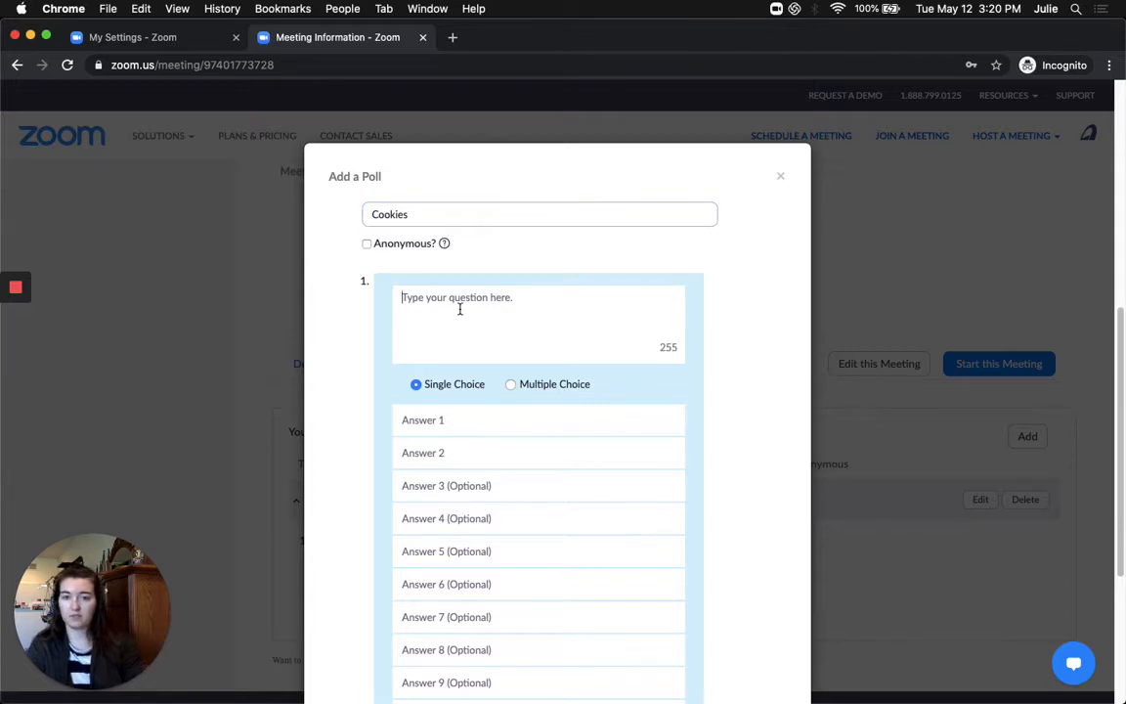
type("Fa")
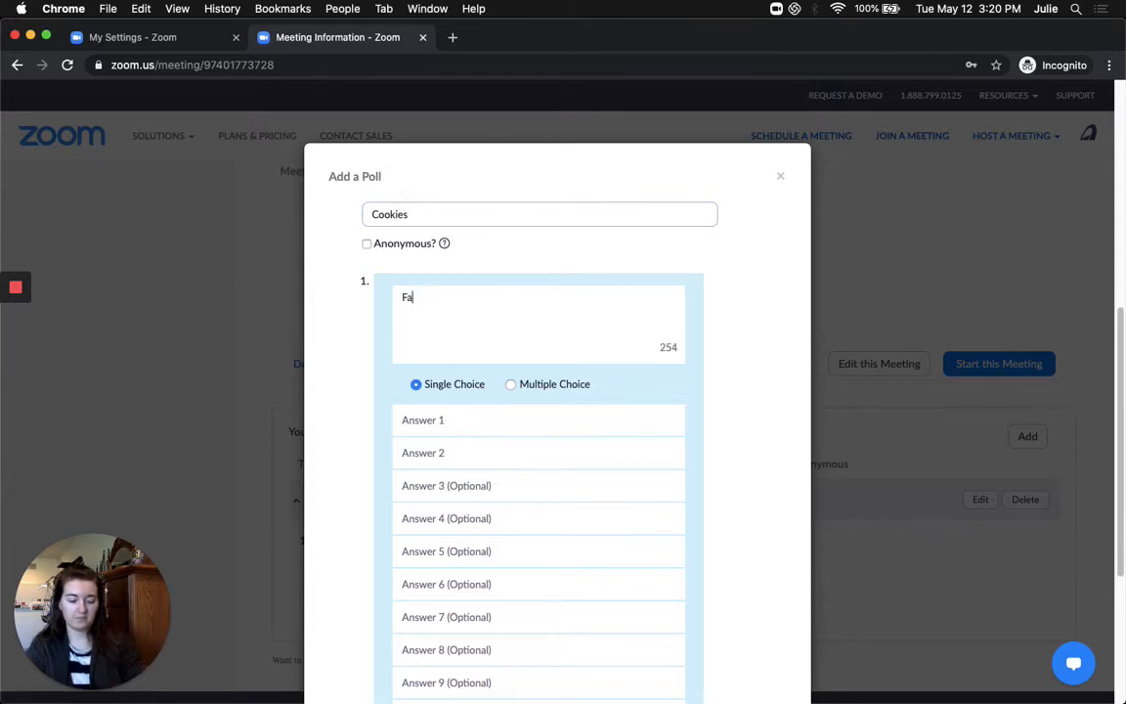
type("vorite Goo")
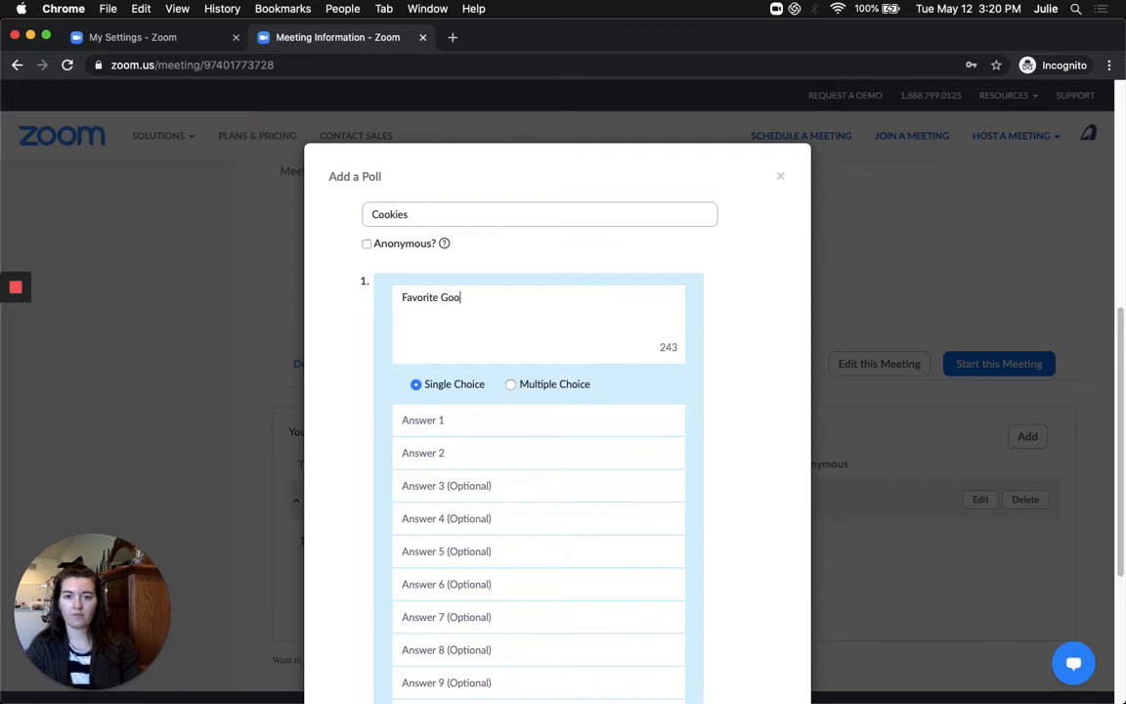
key("BackSpace")
key("BackSpace")
key("BackSpace")
type("cookie")
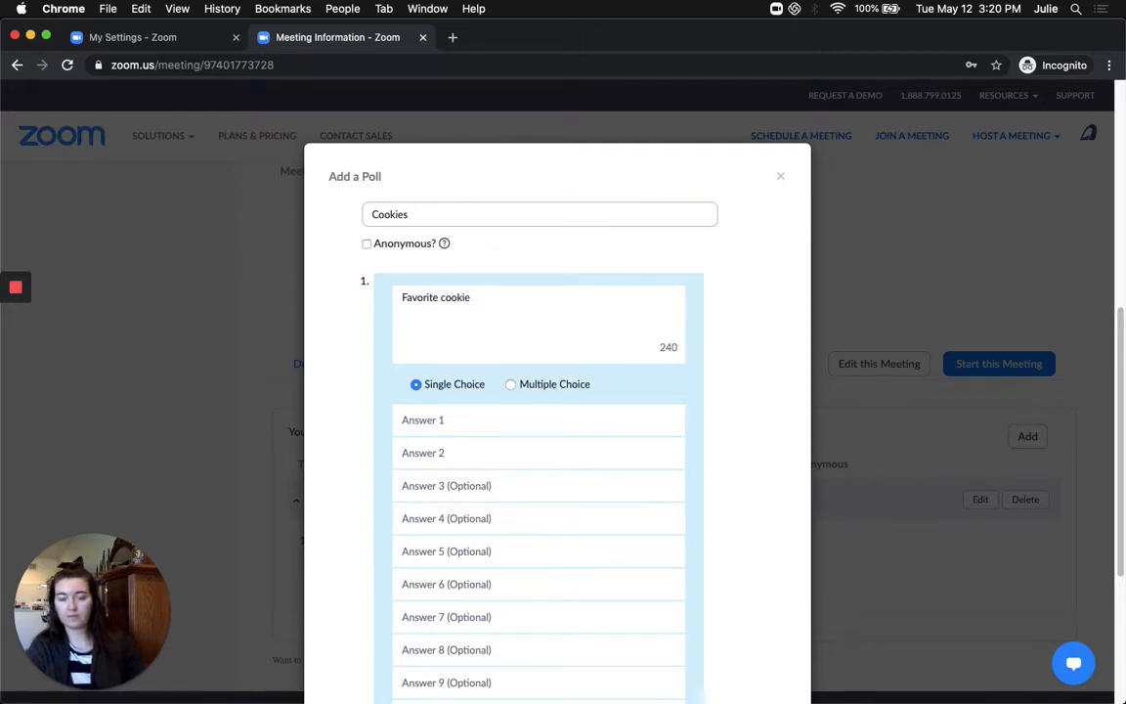
Add answers Chocolate Chip, Sugar and Monster, make it Multiple Choice, and save
left_click(443, 419)
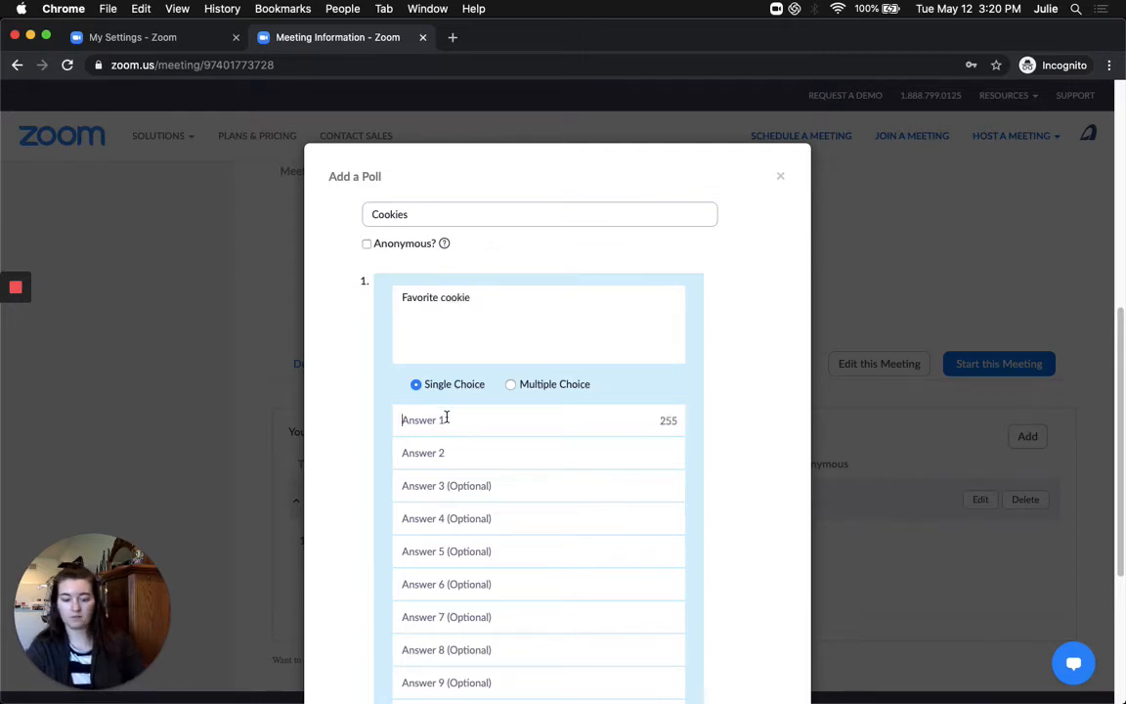
type("Chocolate Chip")
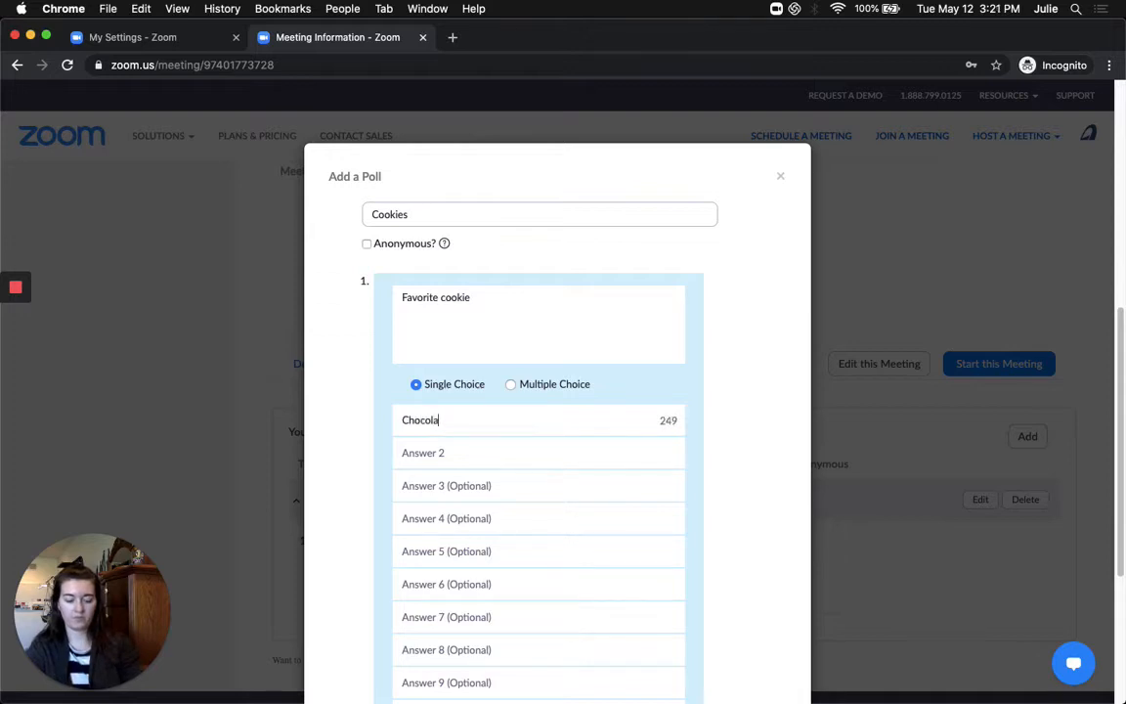
key("Tab")
type("Sugar")
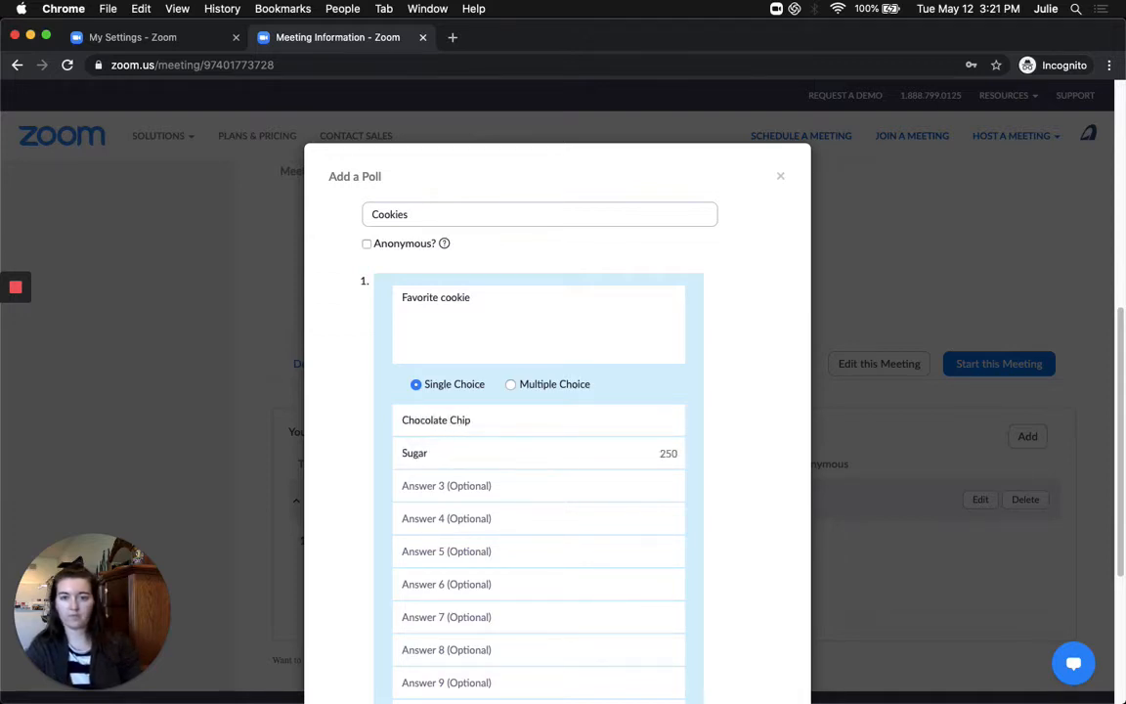
key("Tab")
type("Mon")
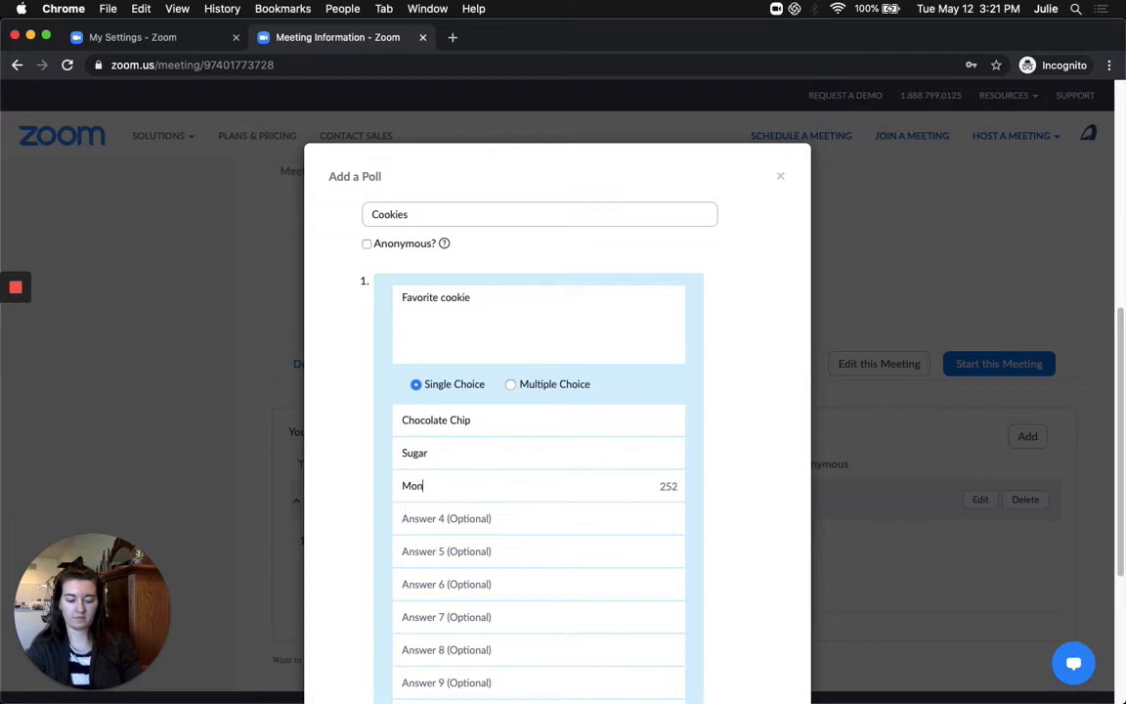
type("stor")
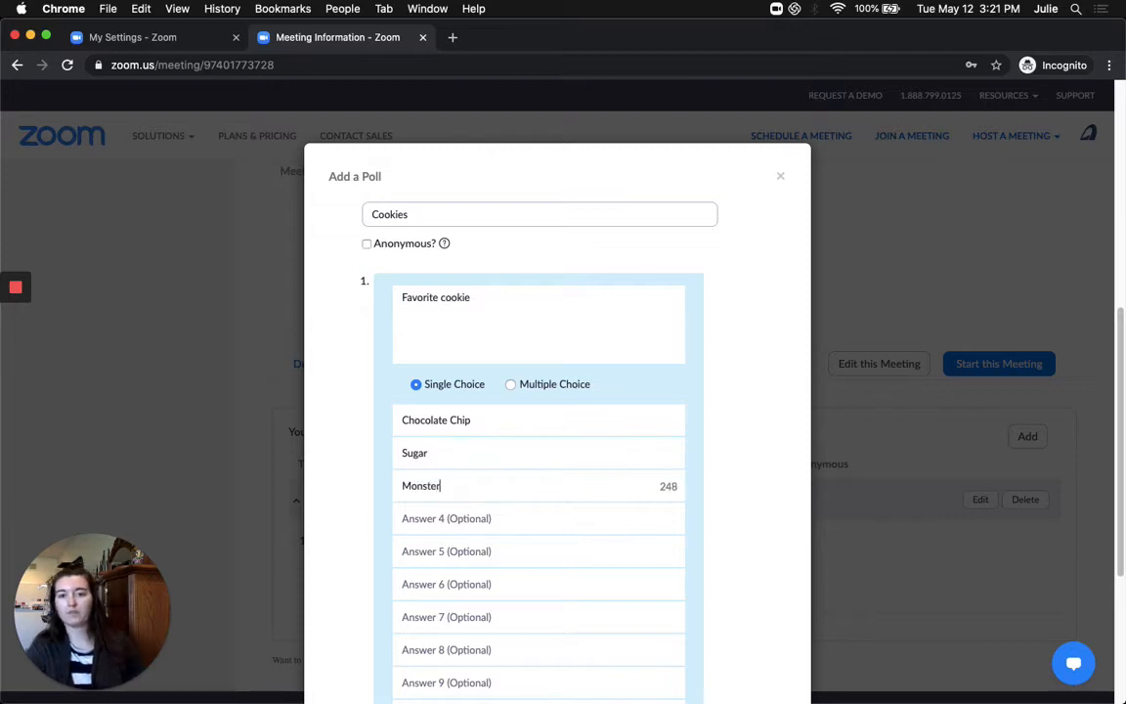
left_click(518, 387)
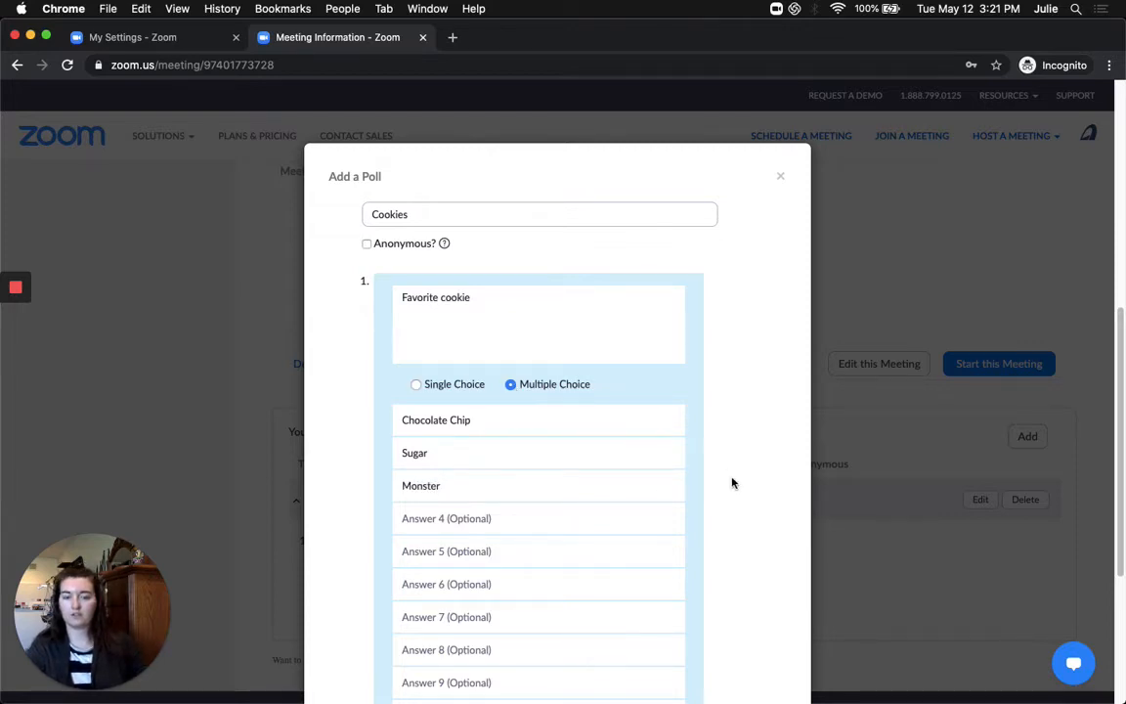
scroll(731, 480, "down", 5)
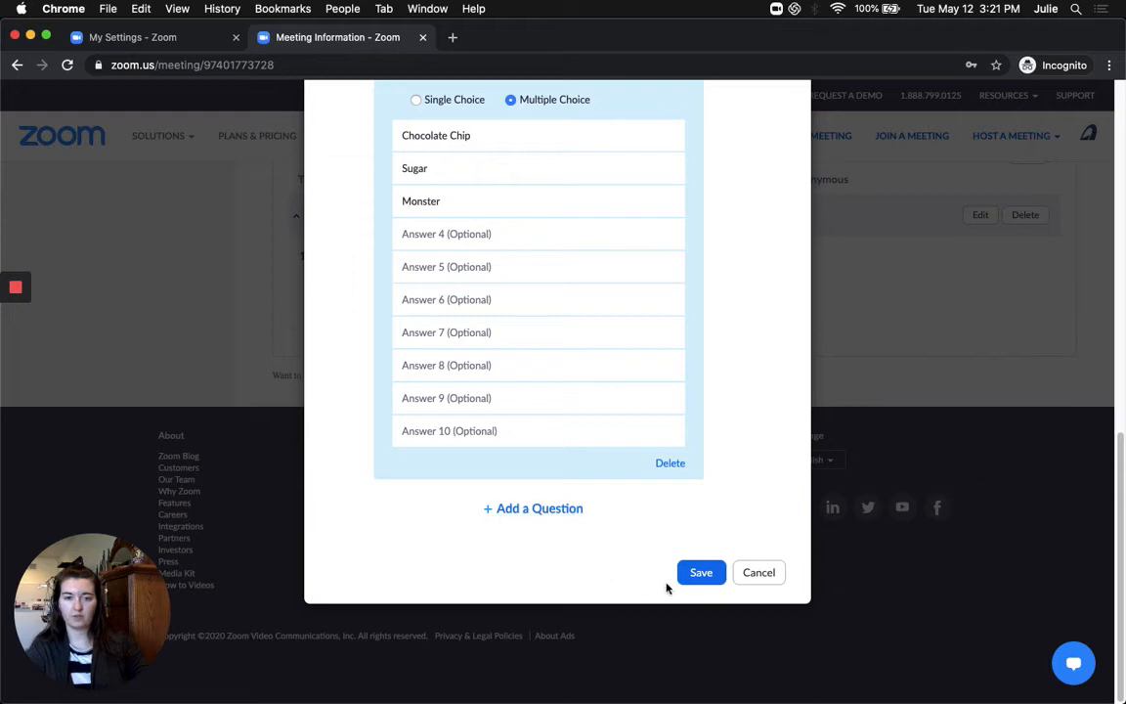
left_click(697, 576)
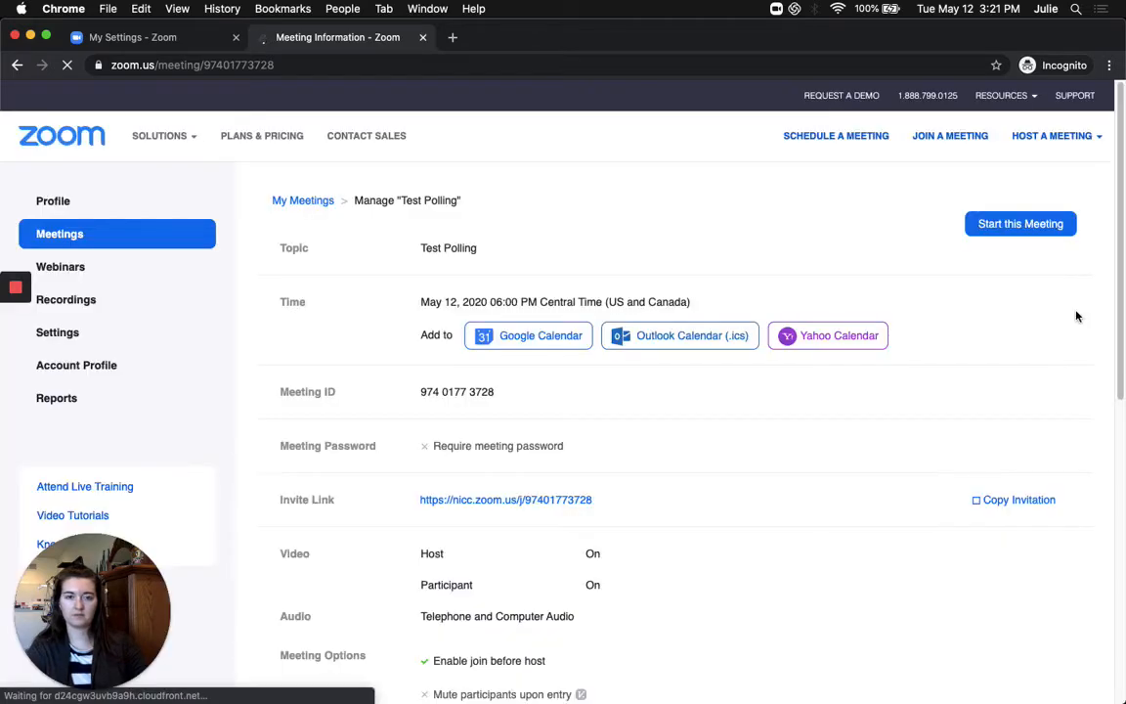
Expand and collapse Poll 2:Cookies to check its answers, then scroll back up
scroll(1093, 382, "down", 10)
scroll(1095, 382, "down", 2)
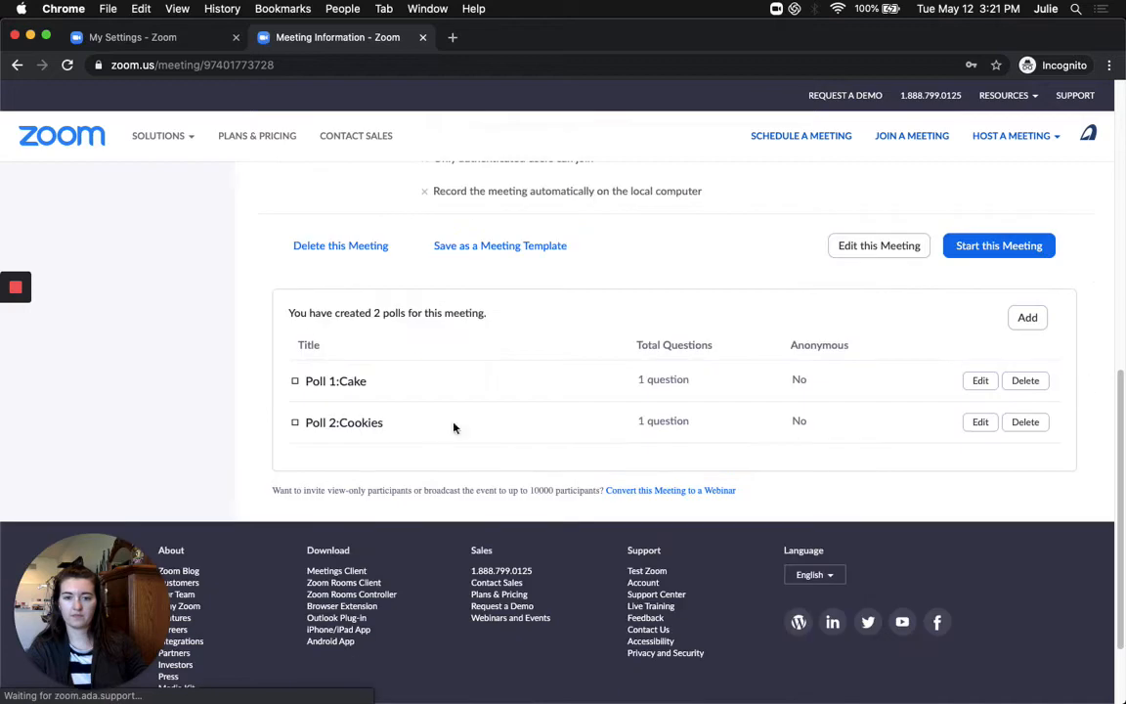
left_click(296, 424)
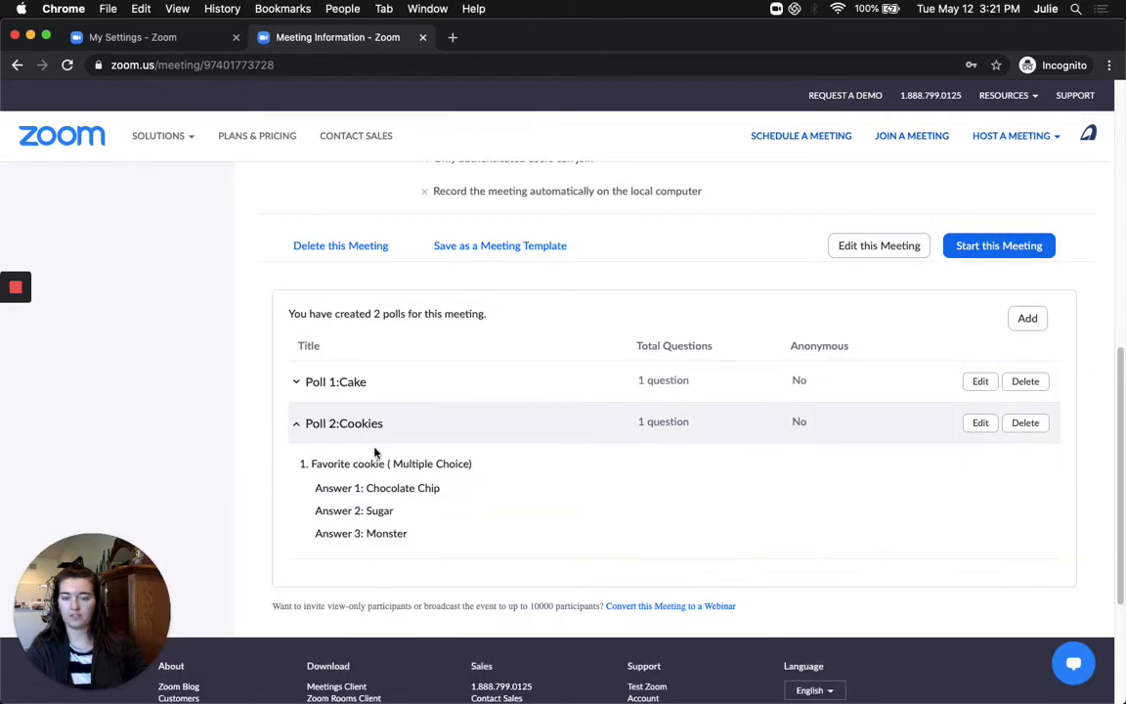
left_click(297, 427)
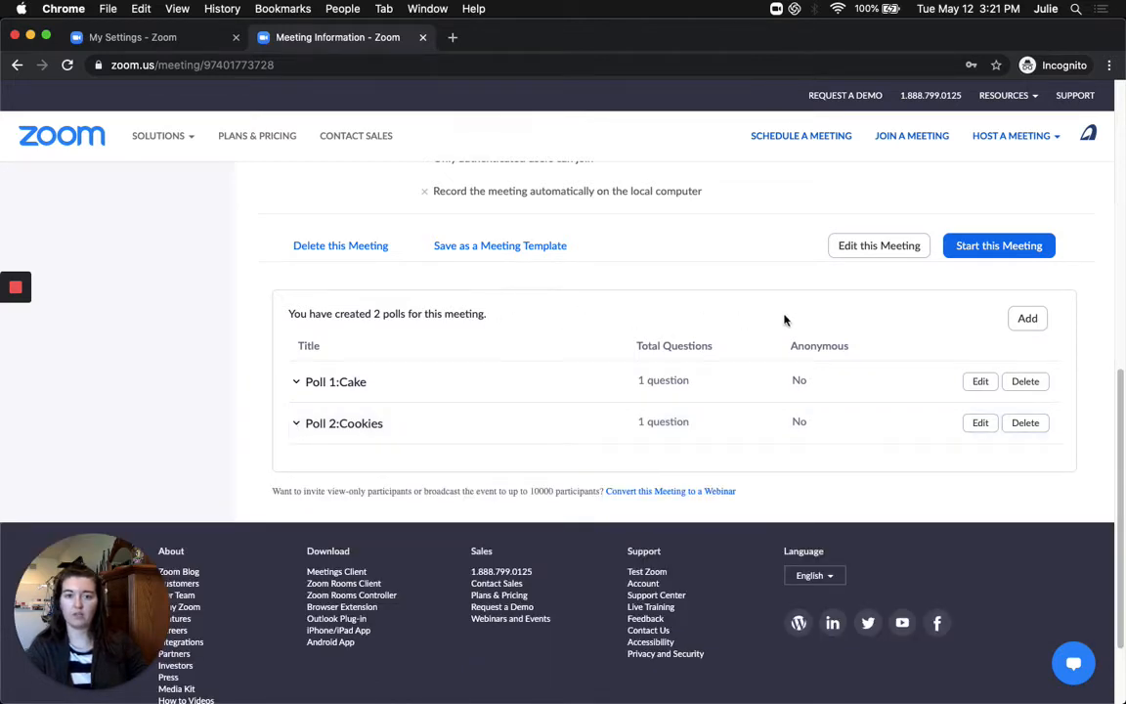
scroll(1096, 291, "up", 5)
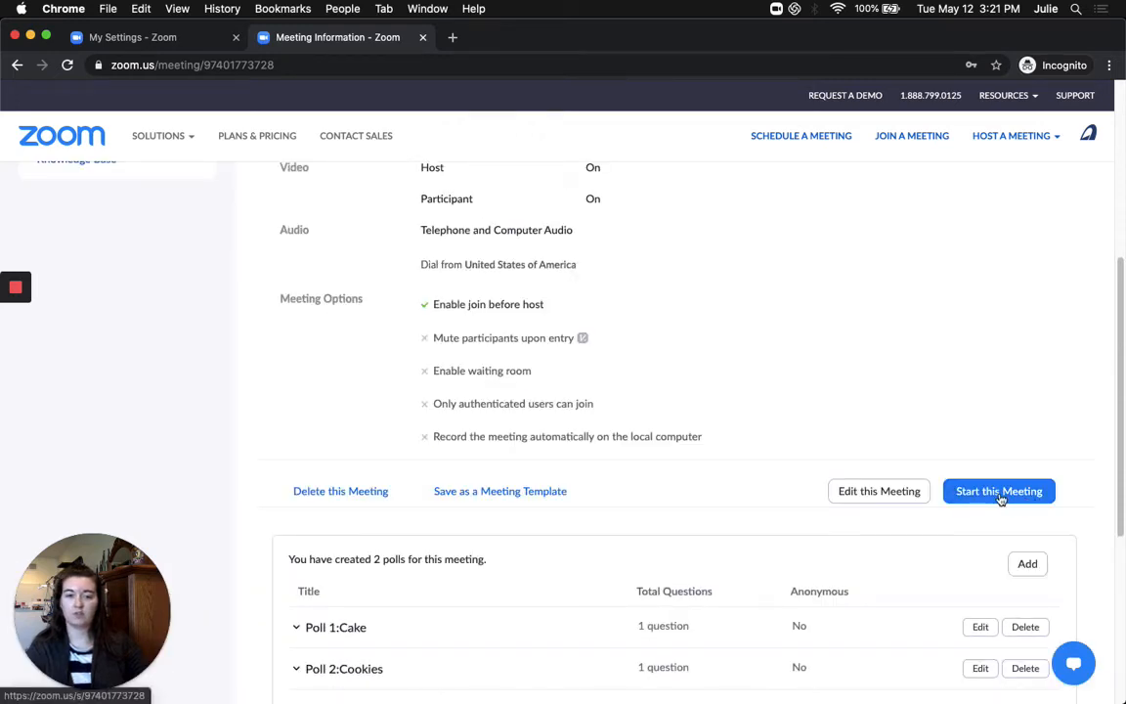
Start the Test Polling meeting in the Zoom app and open its Polls window
left_click(1000, 499)
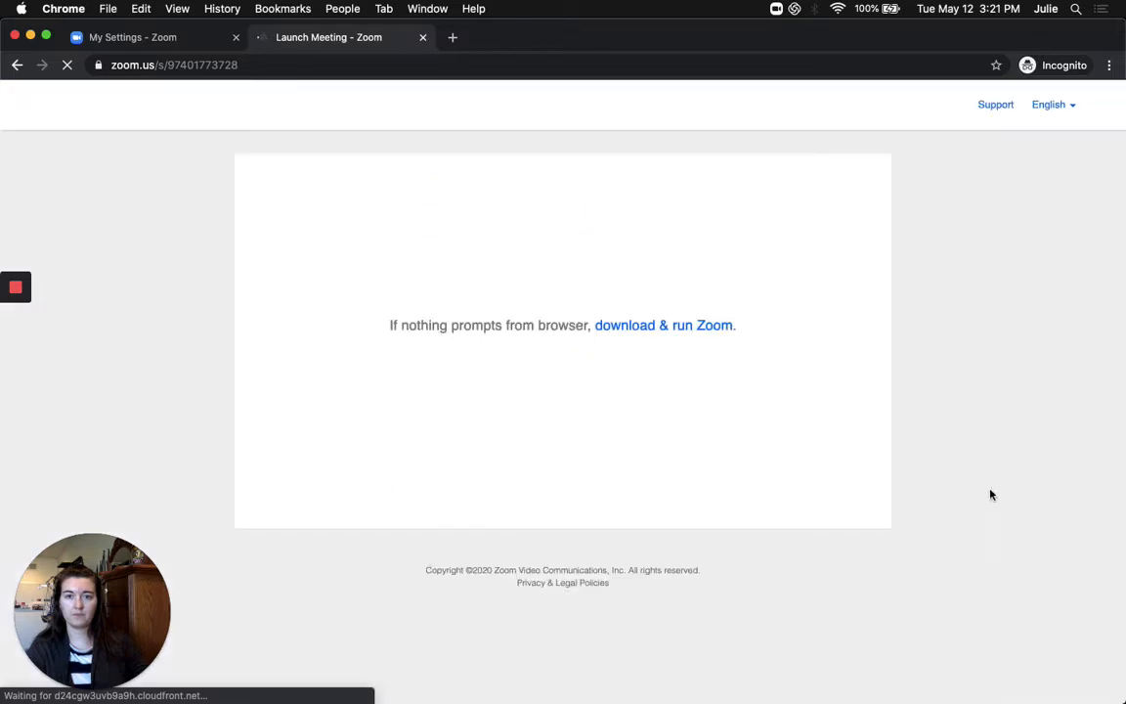
left_click(672, 180)
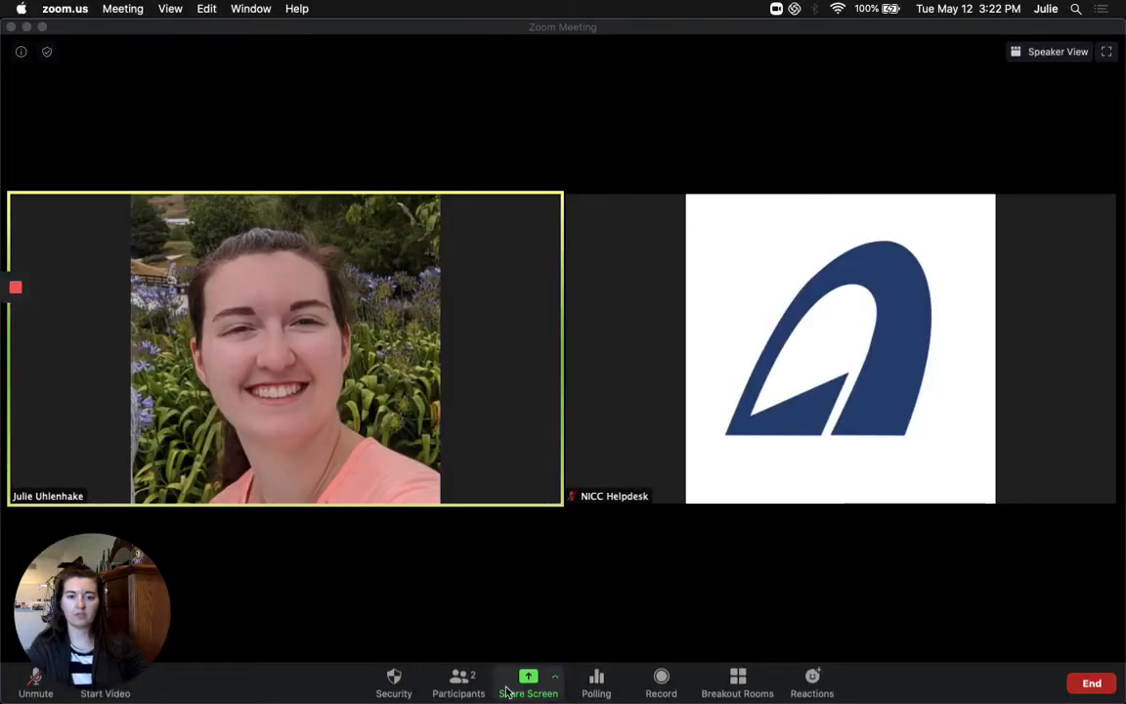
left_click(602, 685)
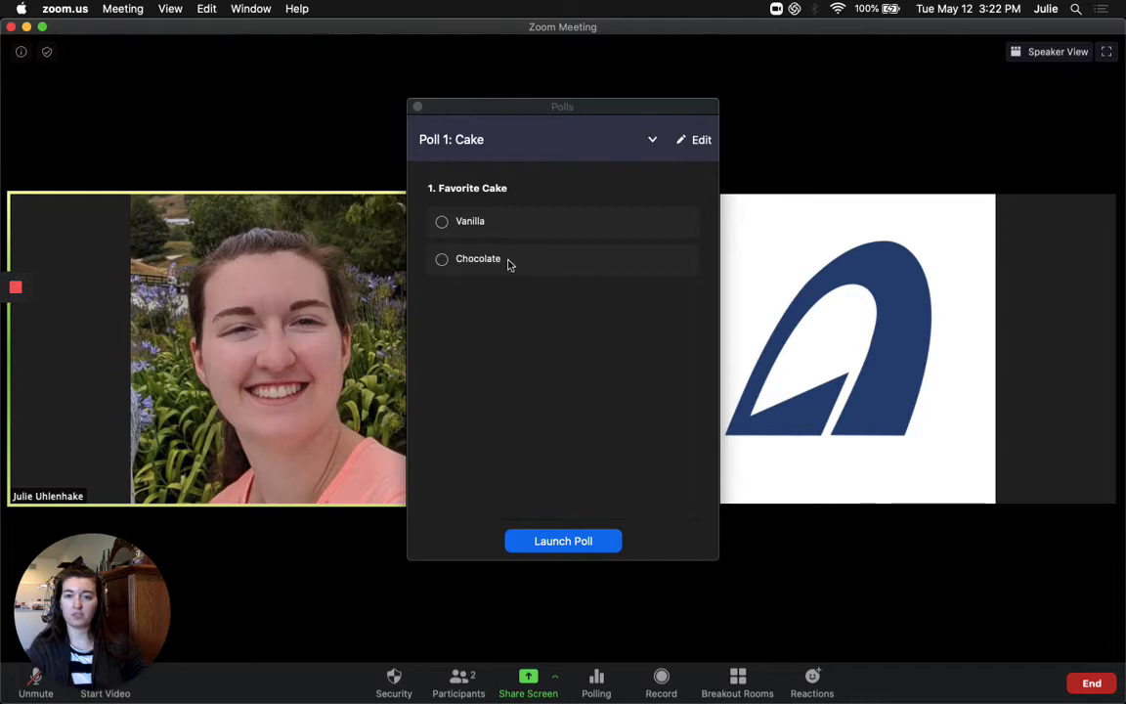
Preview Poll 2: Cookies, switch back to Poll 1: Cake, and launch the Cake poll
left_click(652, 142)
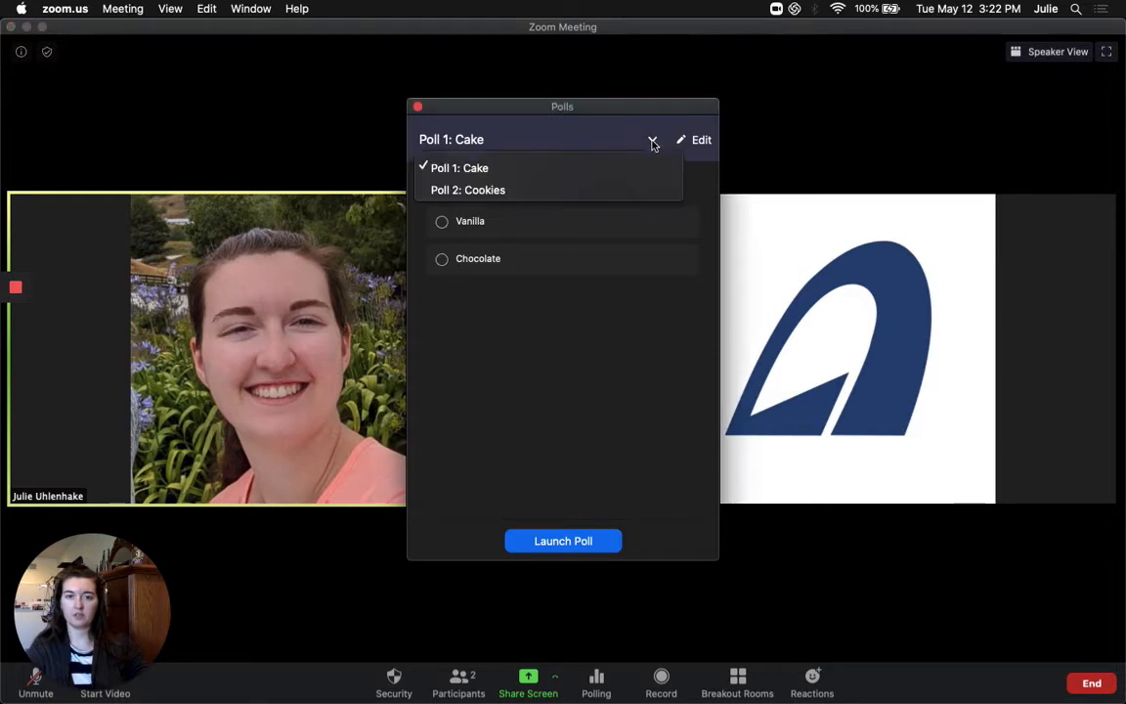
left_click(505, 191)
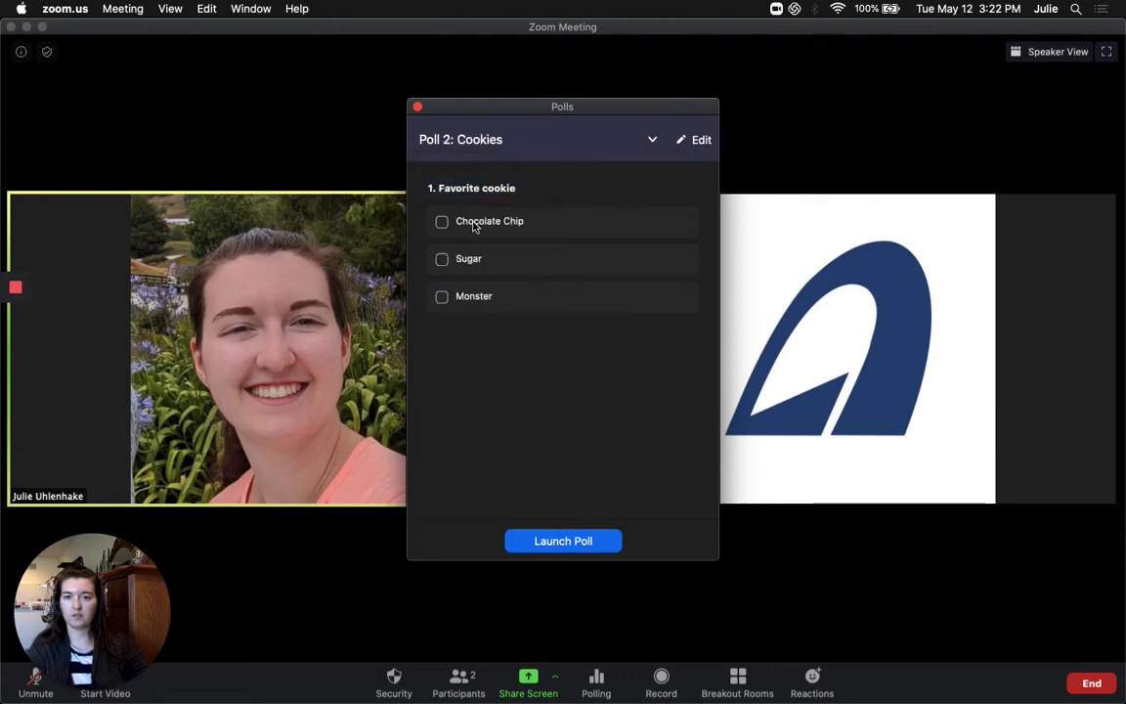
left_click(653, 142)
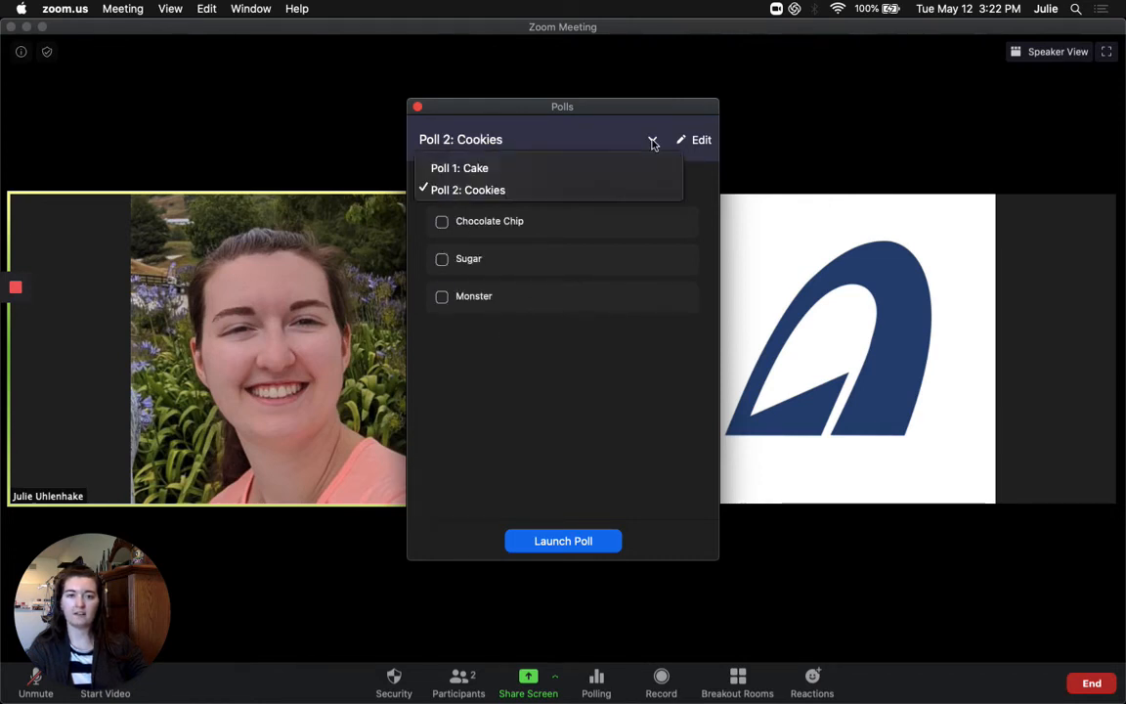
left_click(485, 168)
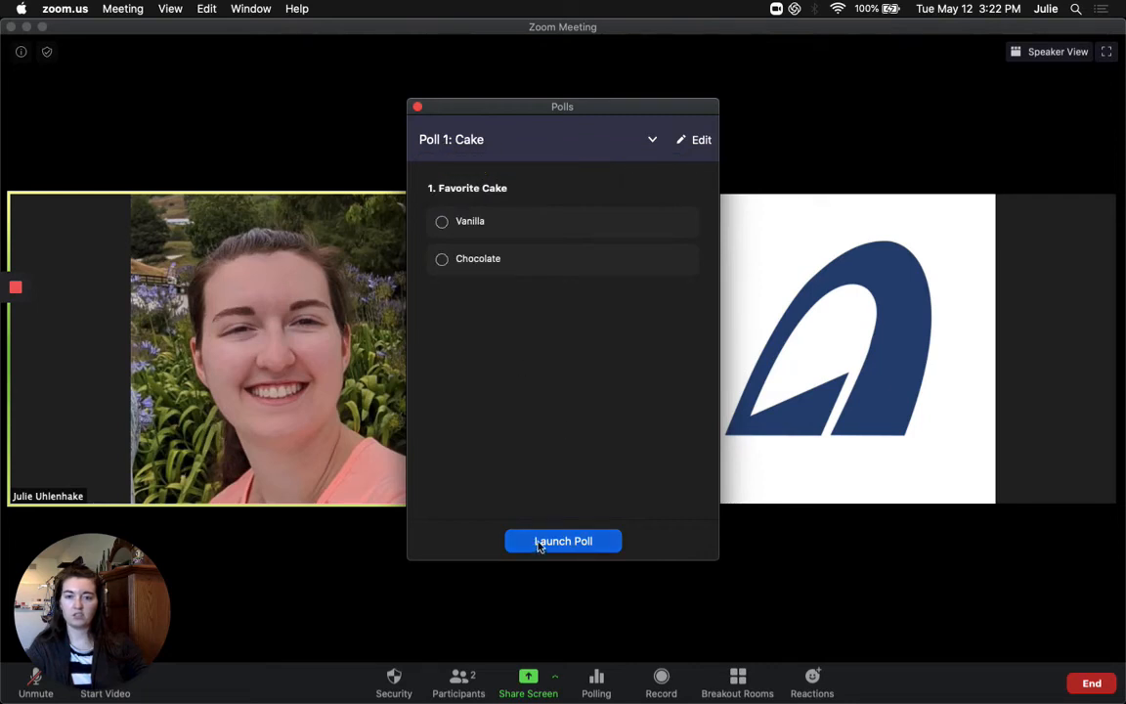
left_click(574, 545)
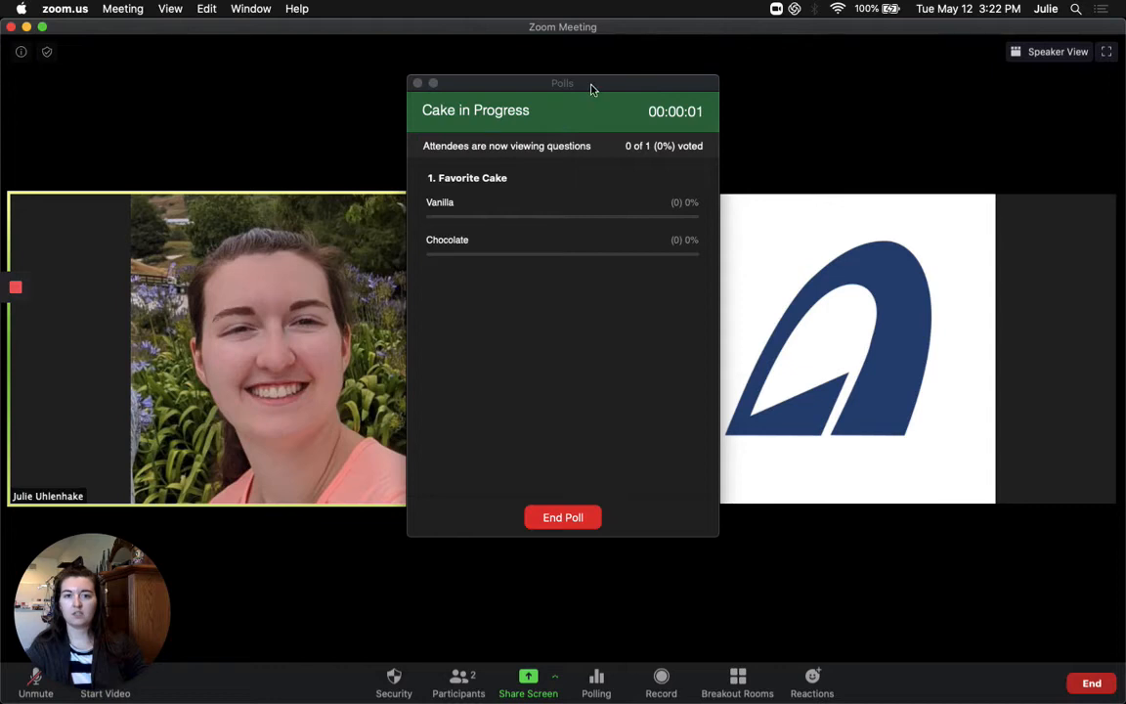
Move the Cake results to the top-left and bring up the attendee's desktop showing the Cake poll
left_click_drag(591, 89, 232, 62)
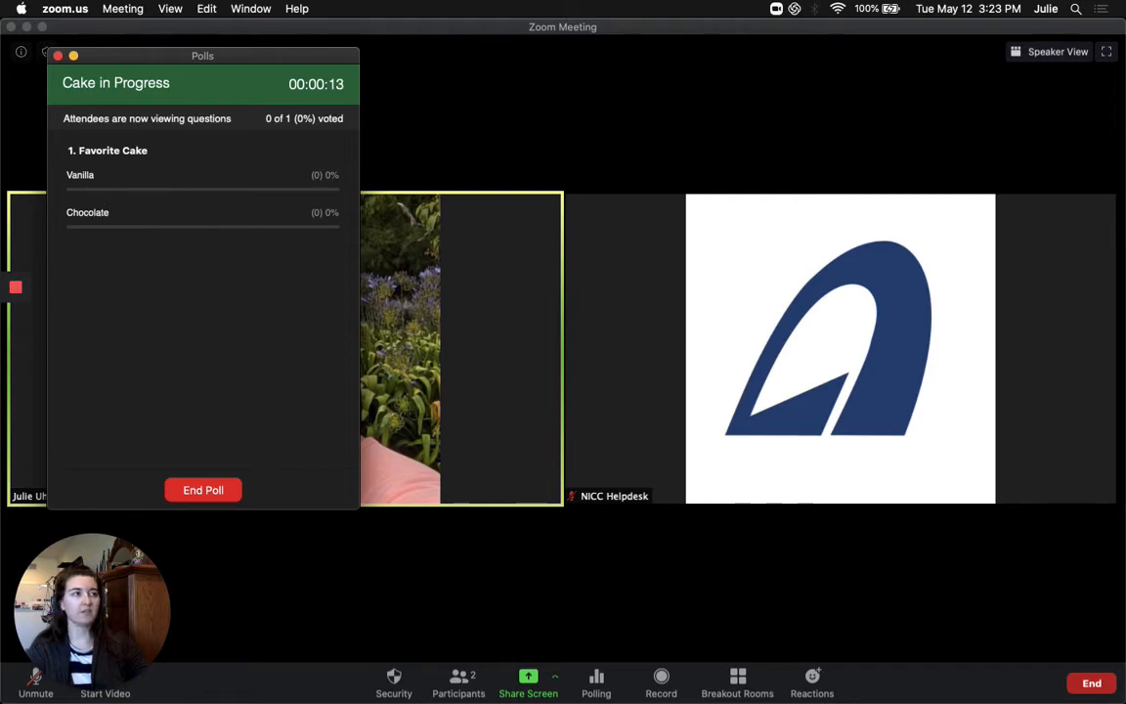
left_click_drag(1125, 112, 581, 8)
left_click_drag(606, 138, 681, 127)
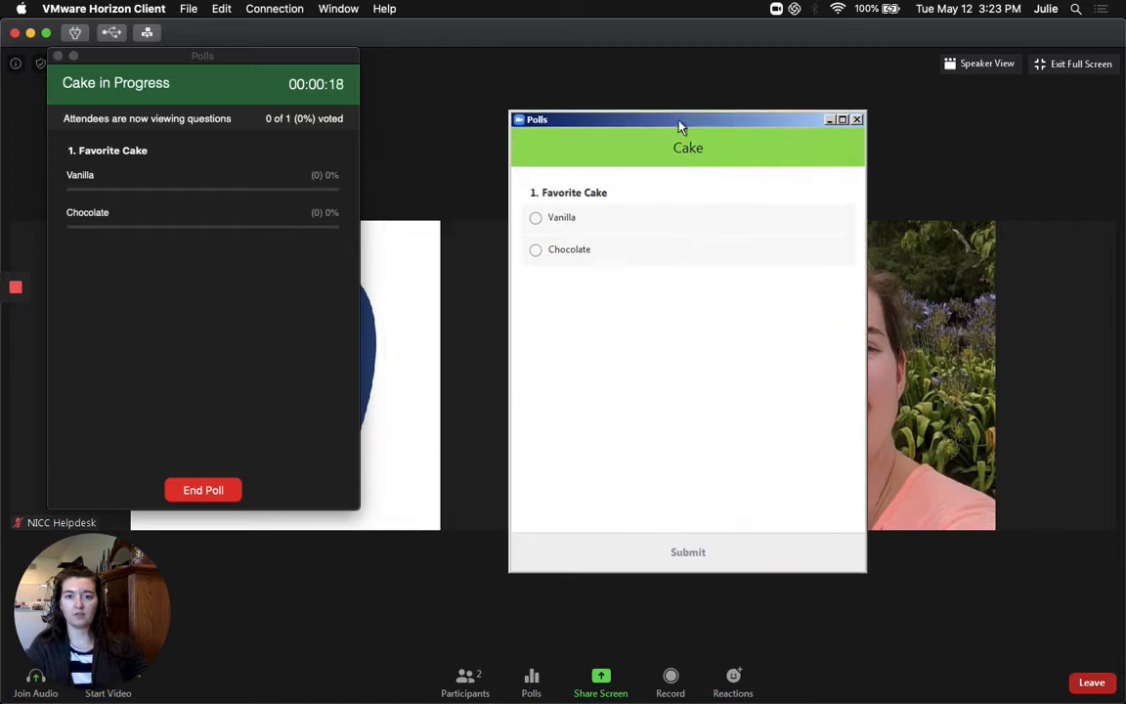
Submit a Chocolate vote as the attendee, then end the Cake poll with 1 of 1 voted
left_click(535, 251)
left_click(687, 553)
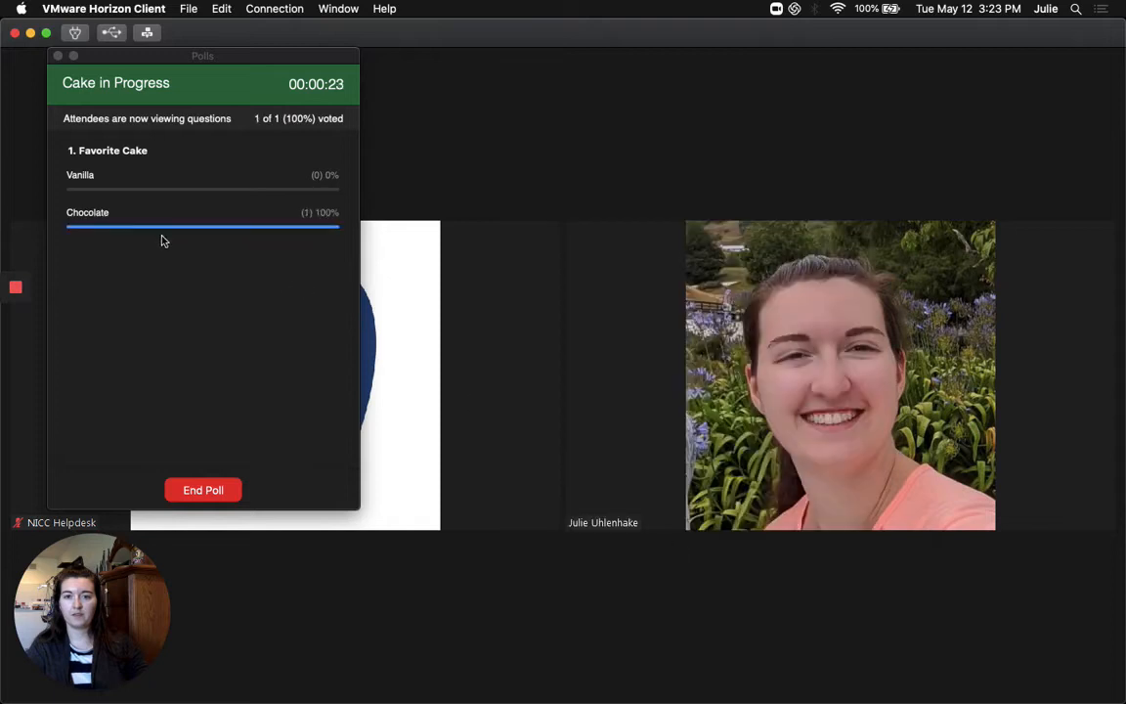
left_click_drag(476, 39, 1125, 146)
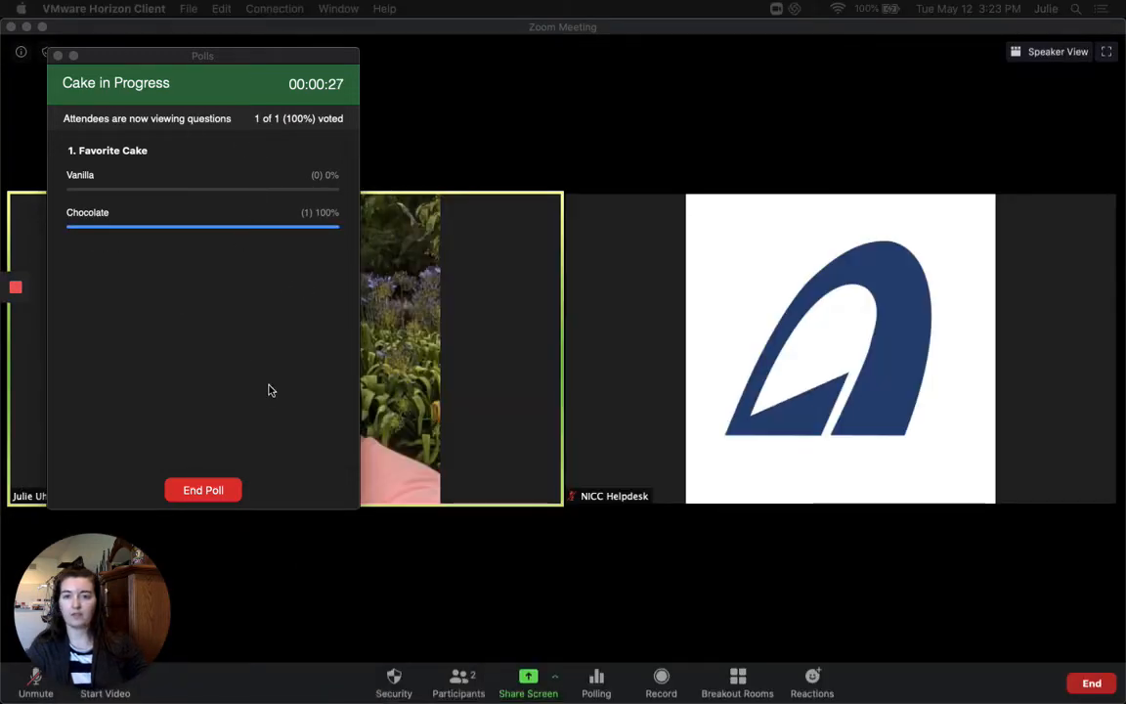
left_click(219, 489)
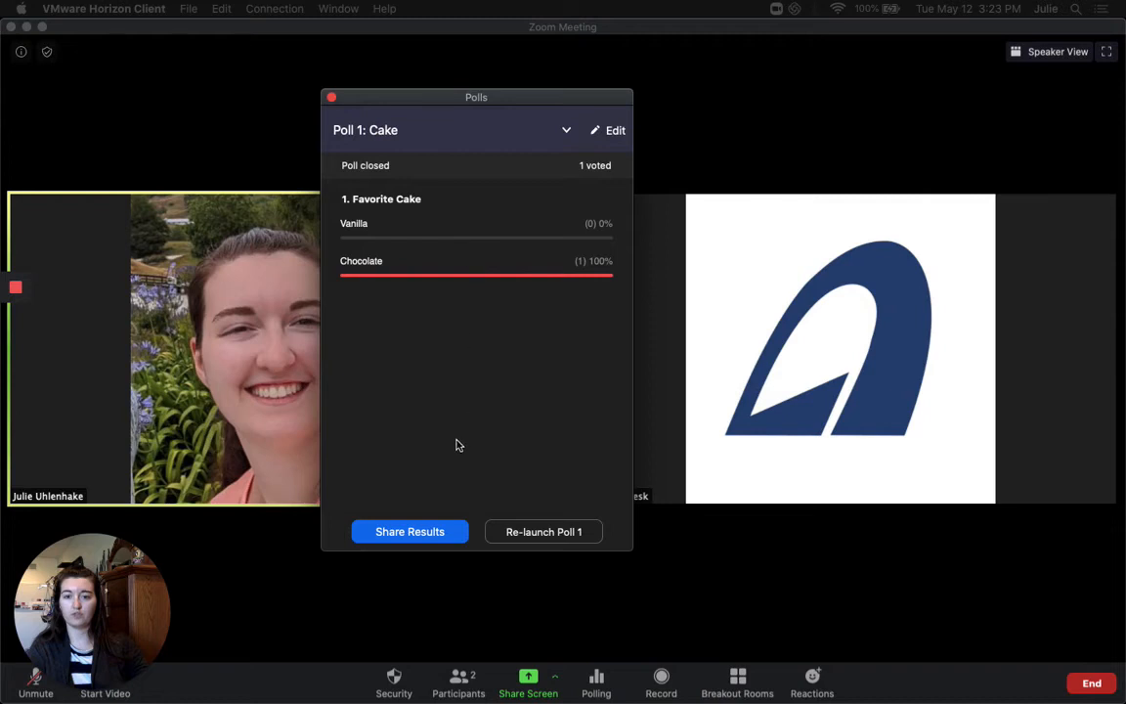
Share the Cake poll results (Chocolate 100%, Vanilla 0%) and check them in the attendee's window
left_click(401, 533)
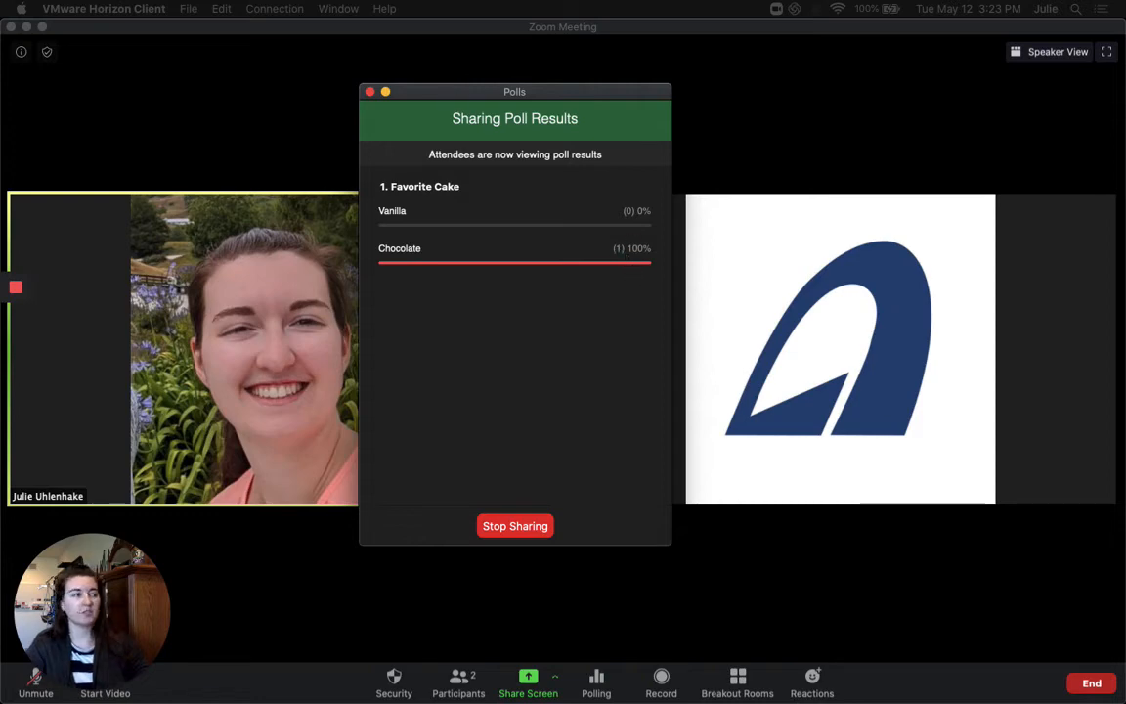
left_click_drag(1125, 127, 744, 22)
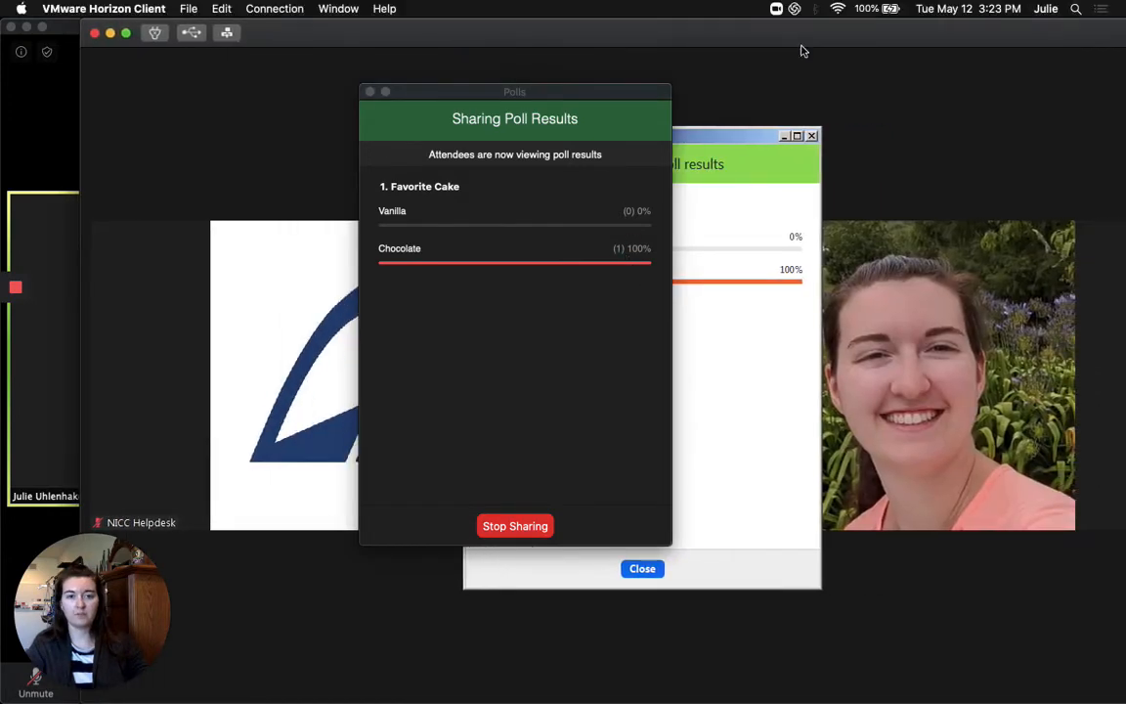
left_click_drag(558, 90, 297, 52)
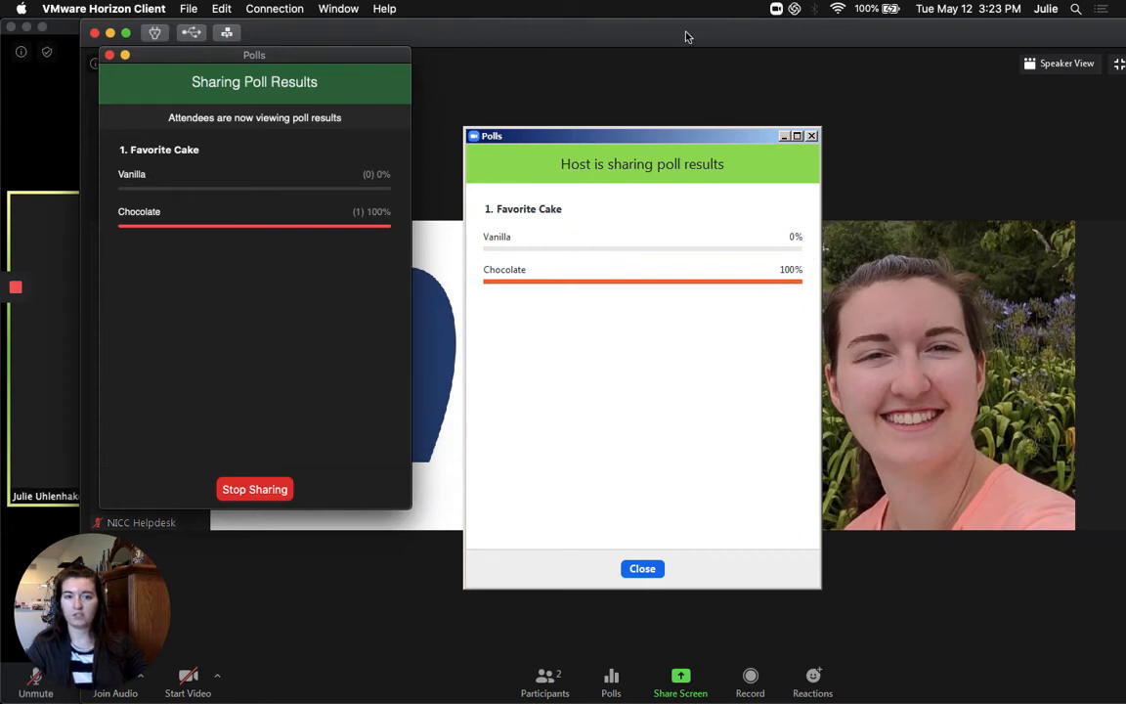
left_click_drag(682, 31, 1125, 47)
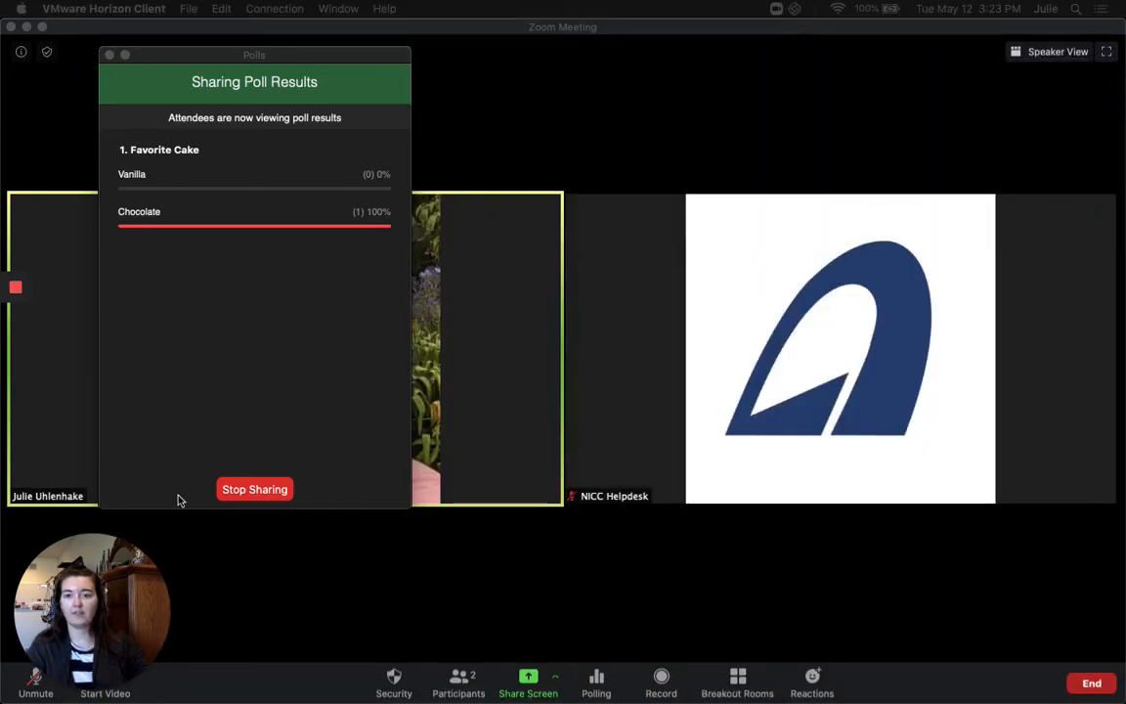
Stop sharing the results and reopen Polls, keeping Poll 1: Cake selected
left_click(277, 487)
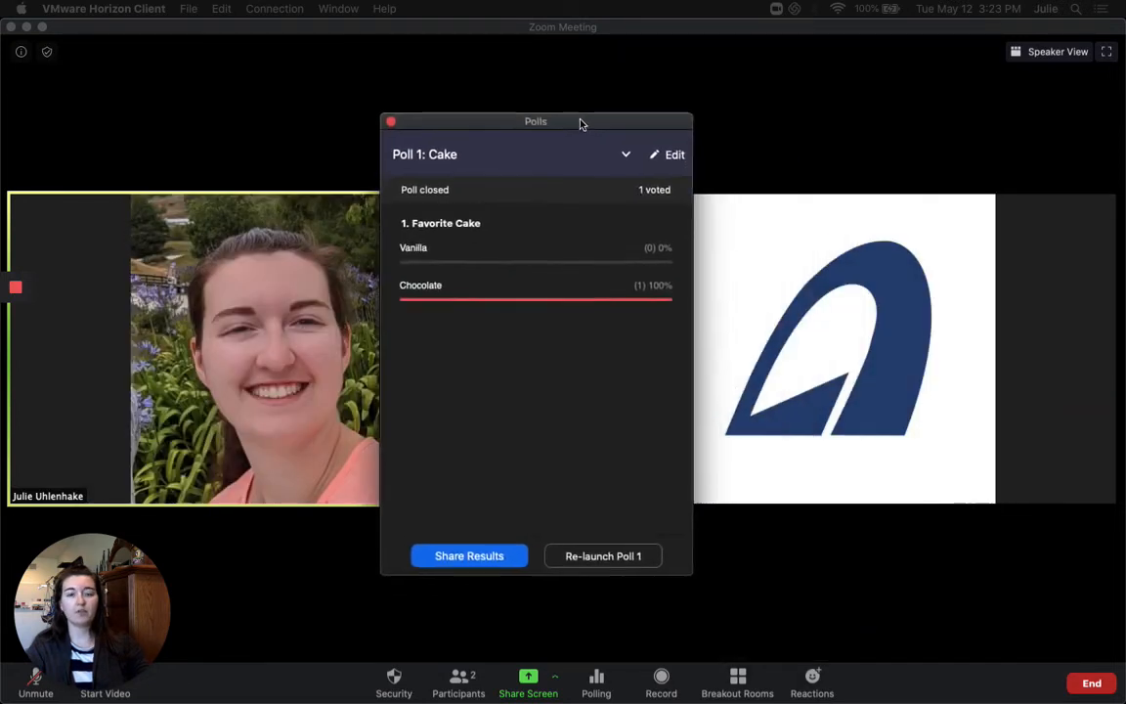
left_click(605, 119)
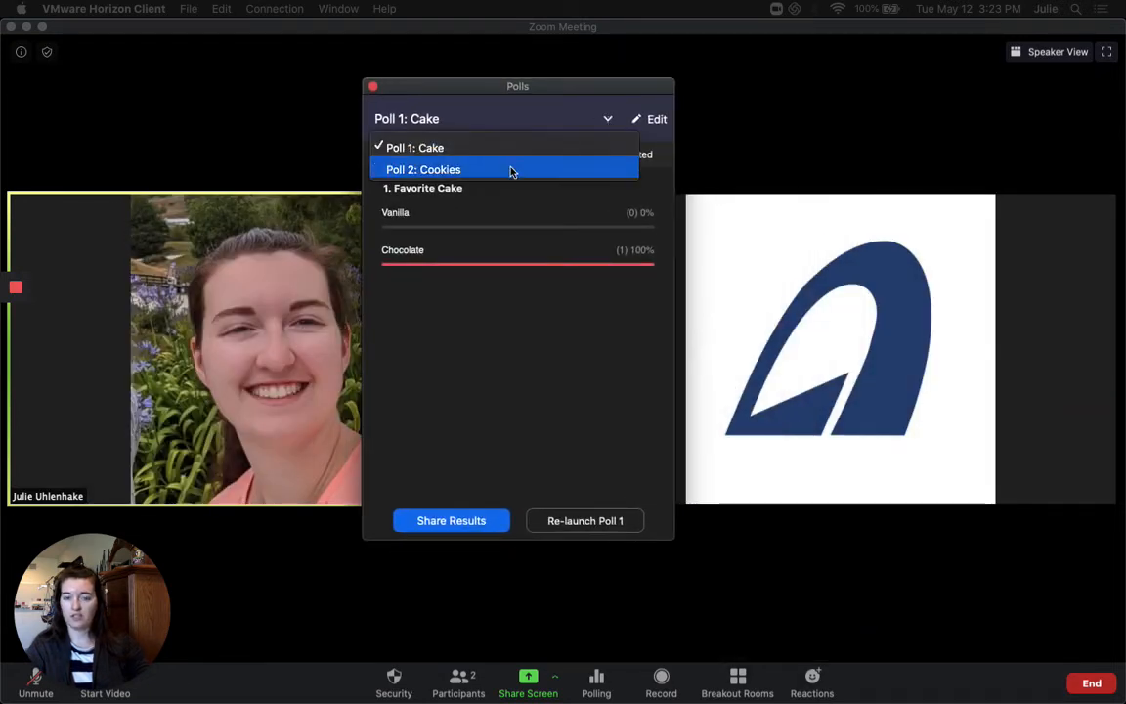
left_click(533, 119)
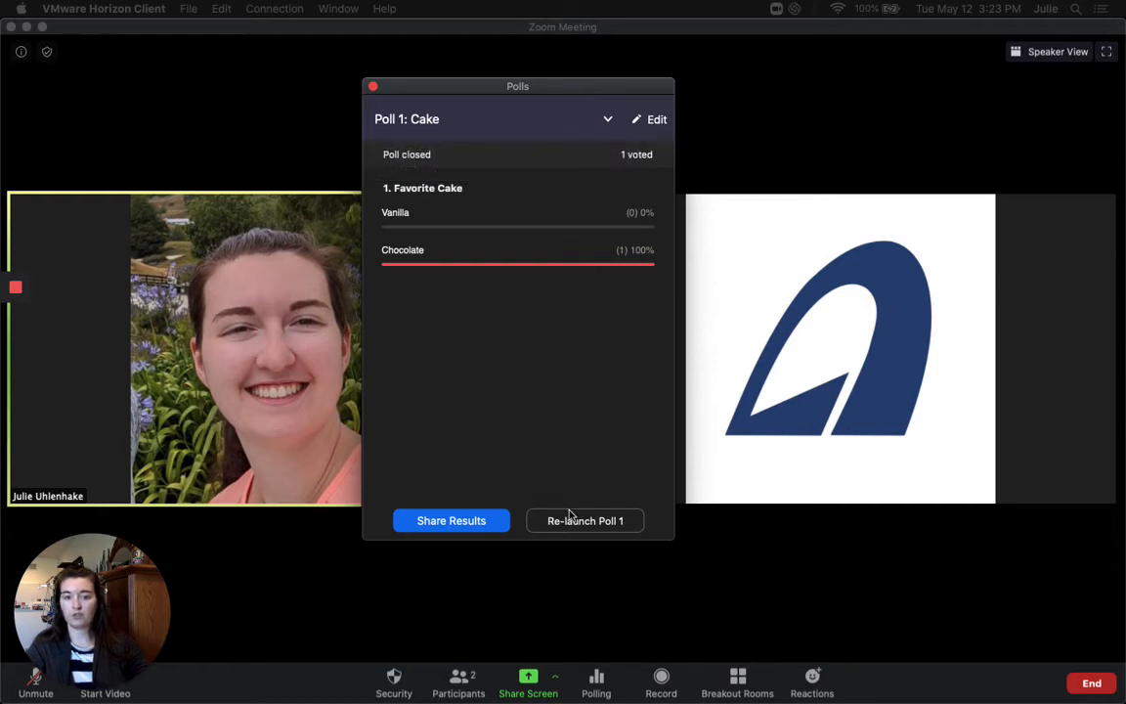
left_click(613, 119)
left_click(561, 372)
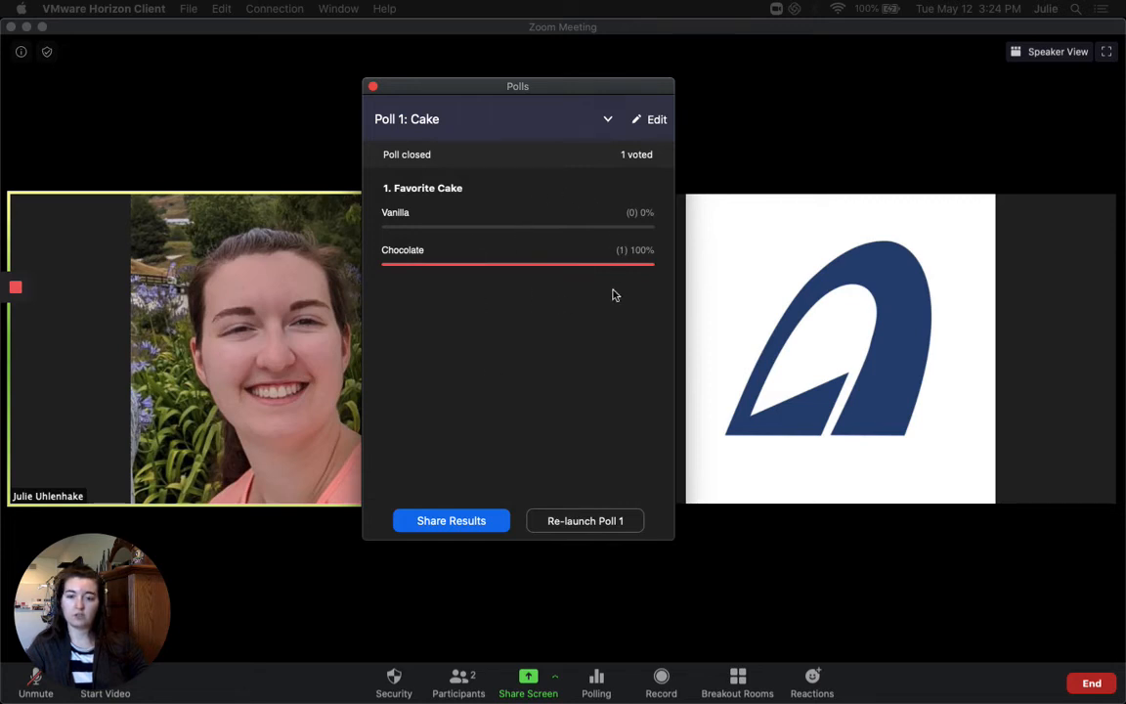
left_click(599, 522)
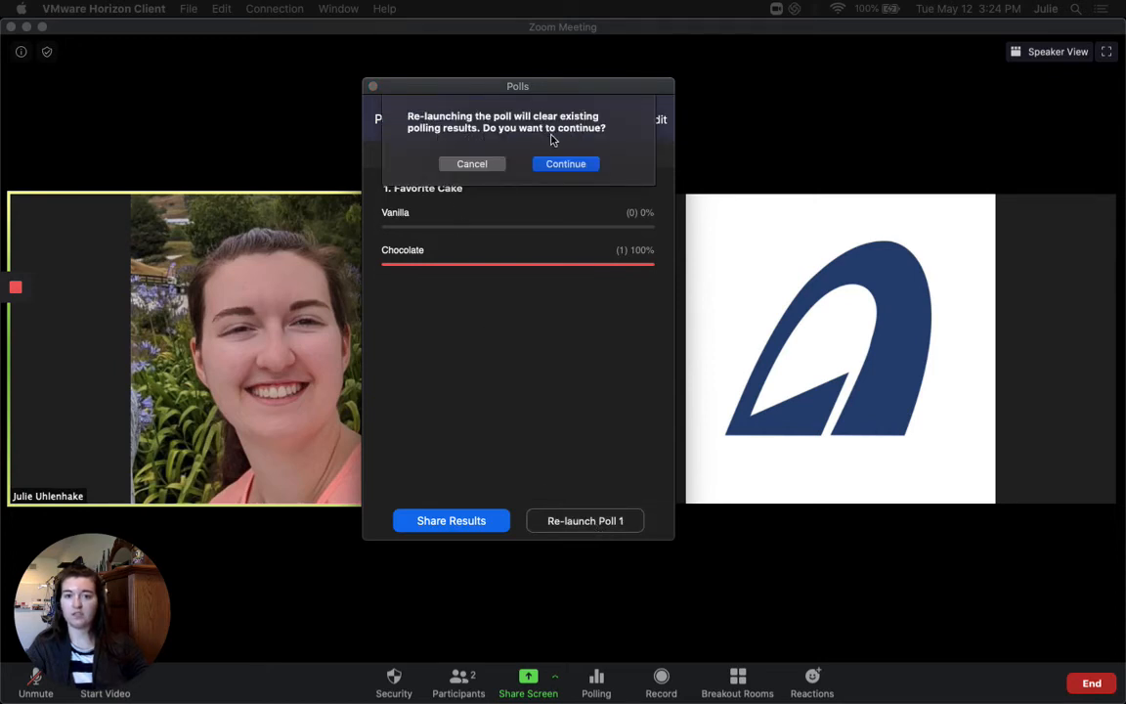
left_click(473, 164)
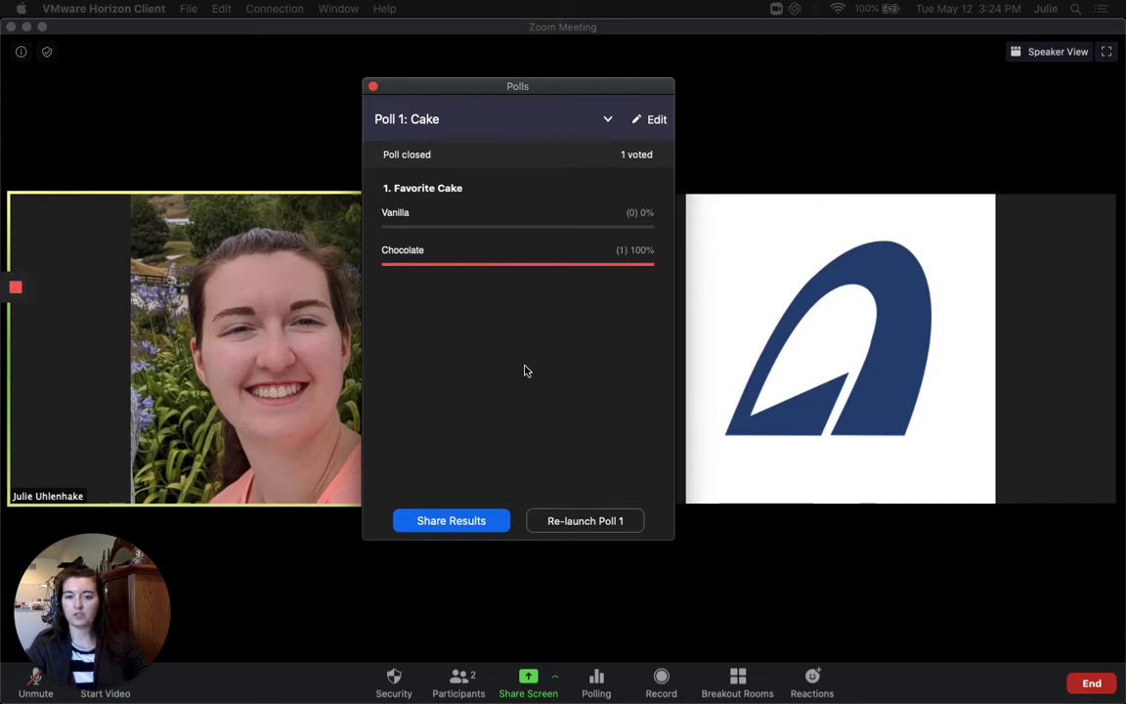
Review Poll 2: Cookies (Chocolate Chip, Sugar, Monster), then close the Polls window
left_click(372, 88)
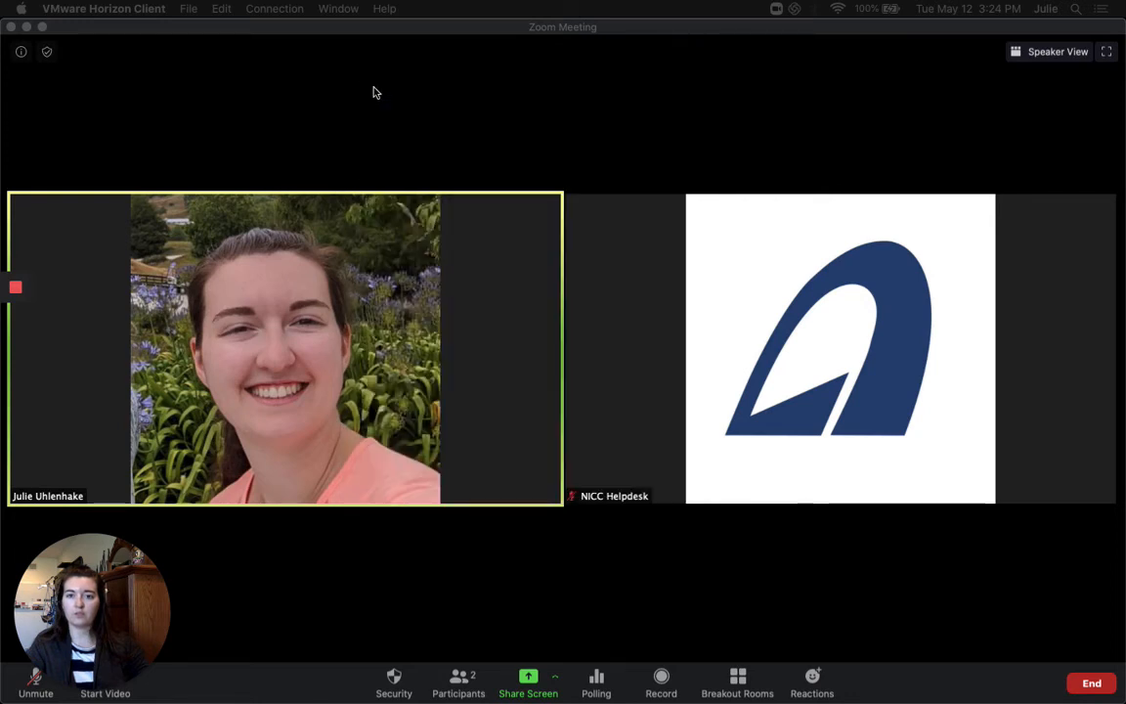
left_click(596, 676)
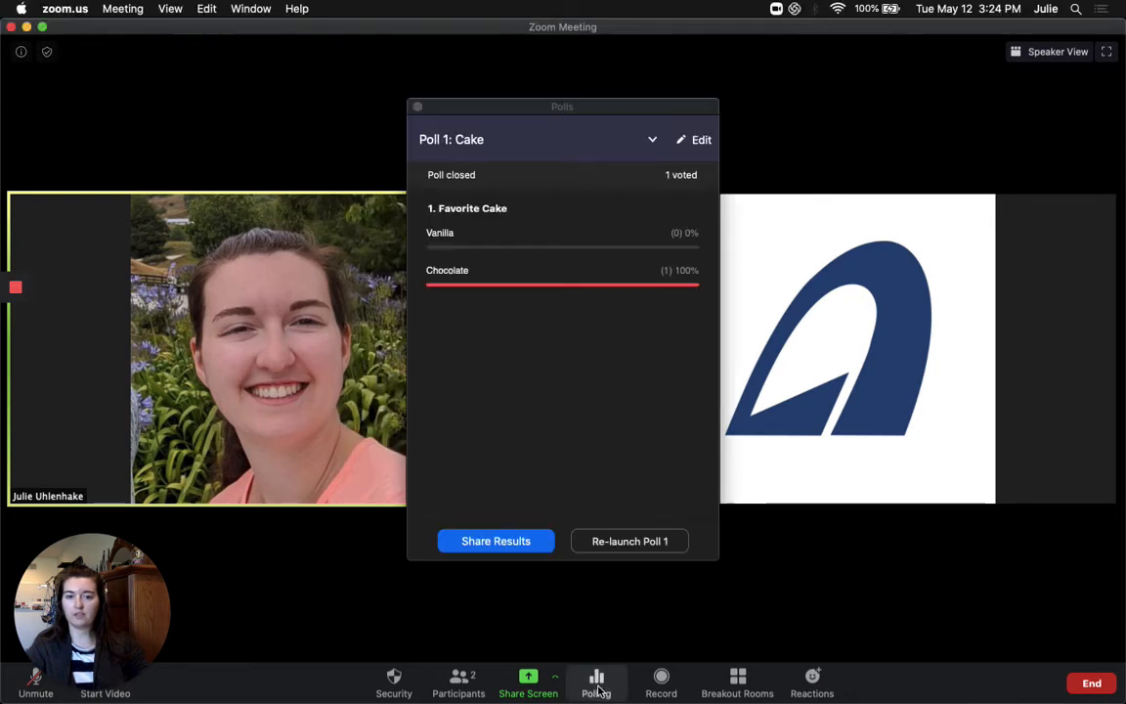
left_click(653, 143)
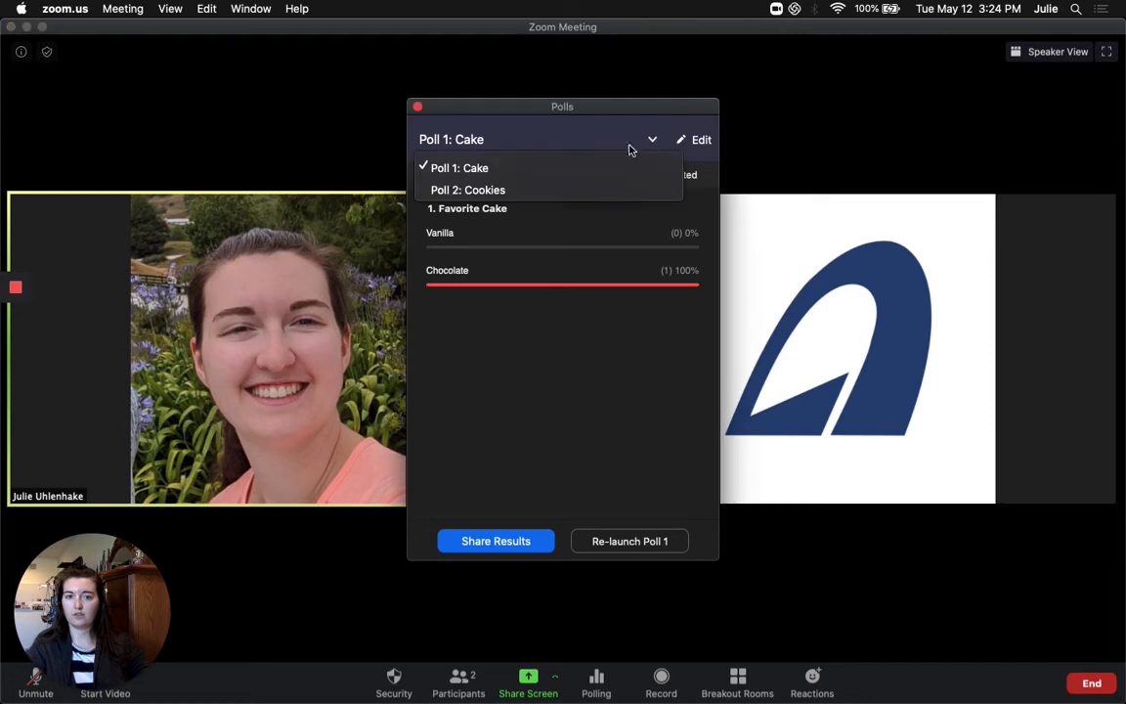
left_click(591, 186)
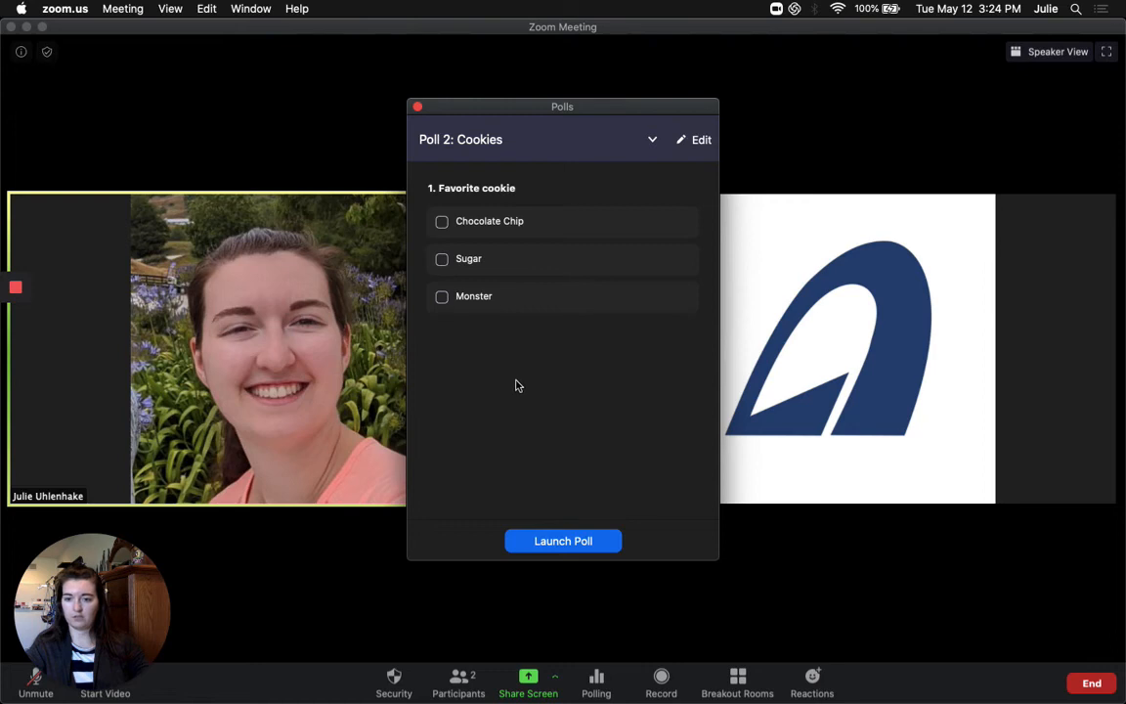
left_click(417, 108)
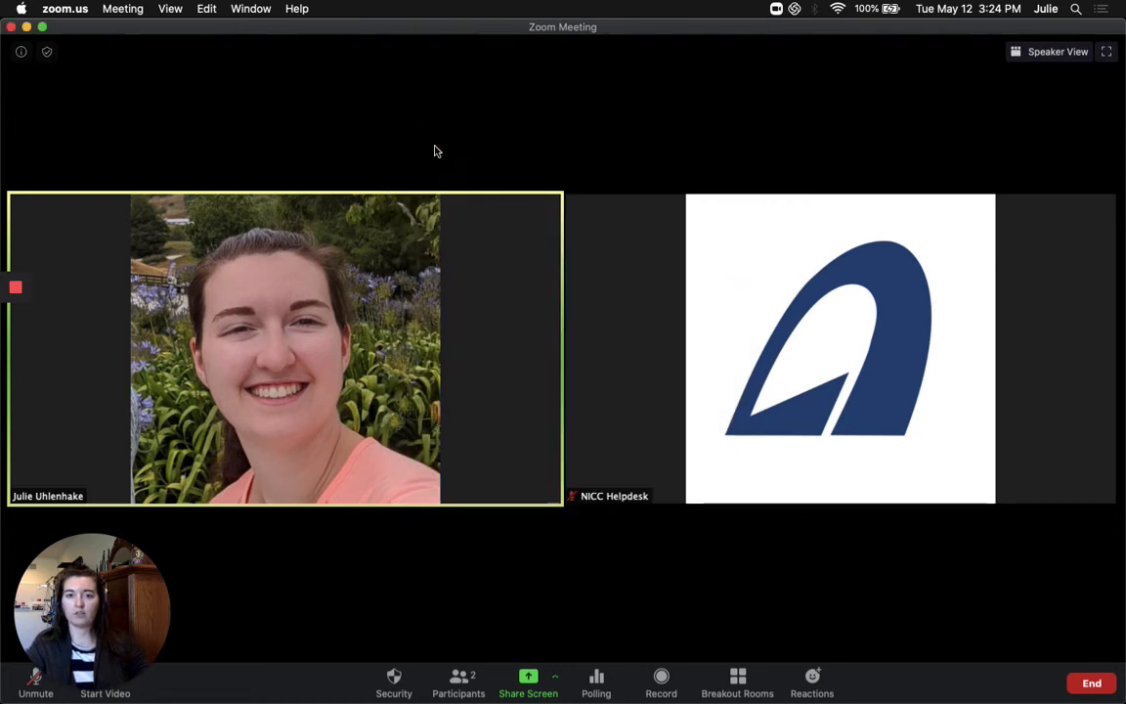
End the meeting for all participants, then go to Reports on the web portal's settings page
left_click(1092, 683)
left_click(1036, 602)
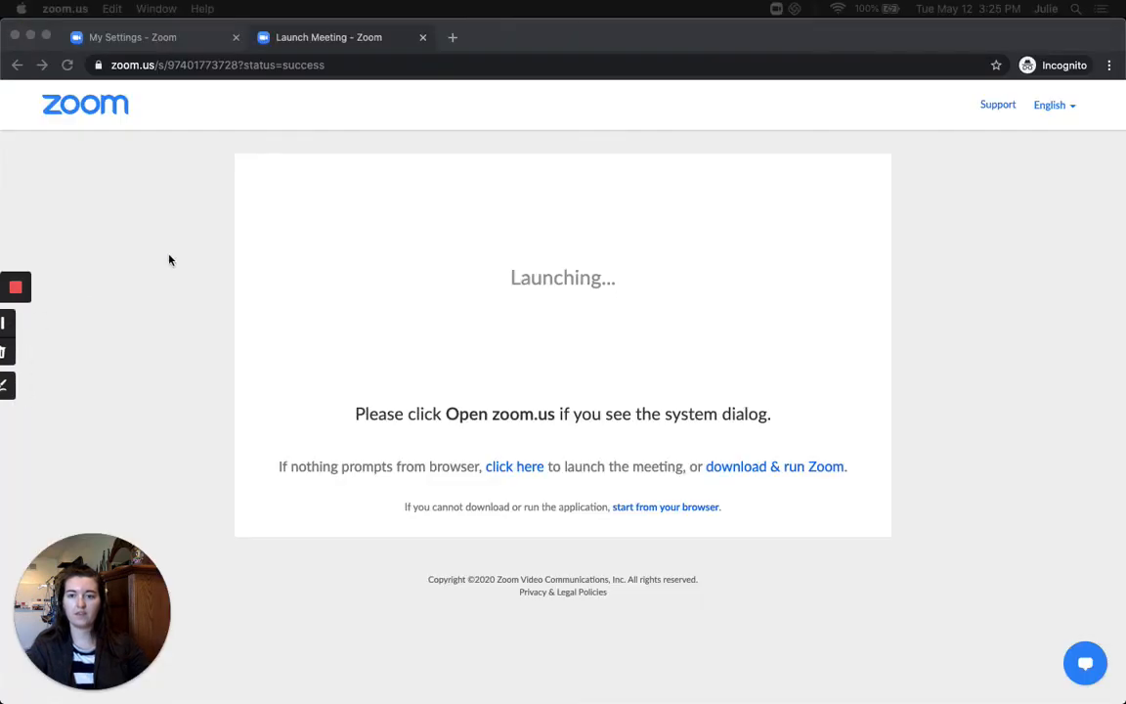
left_click(138, 39)
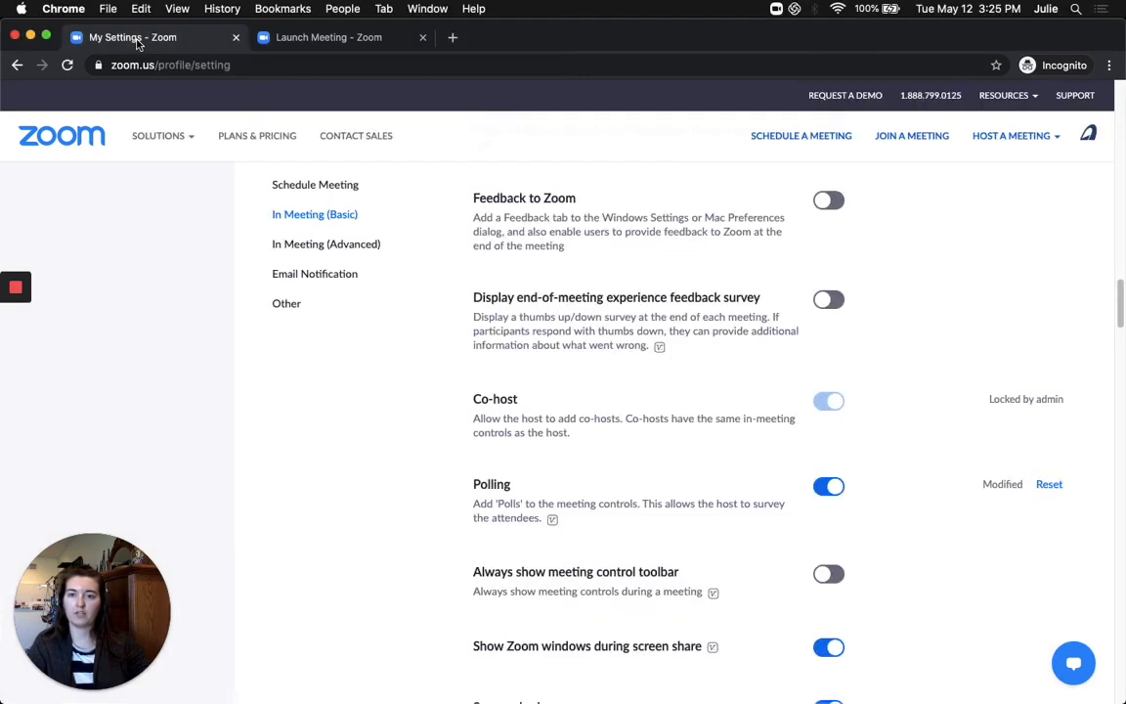
left_click(307, 186)
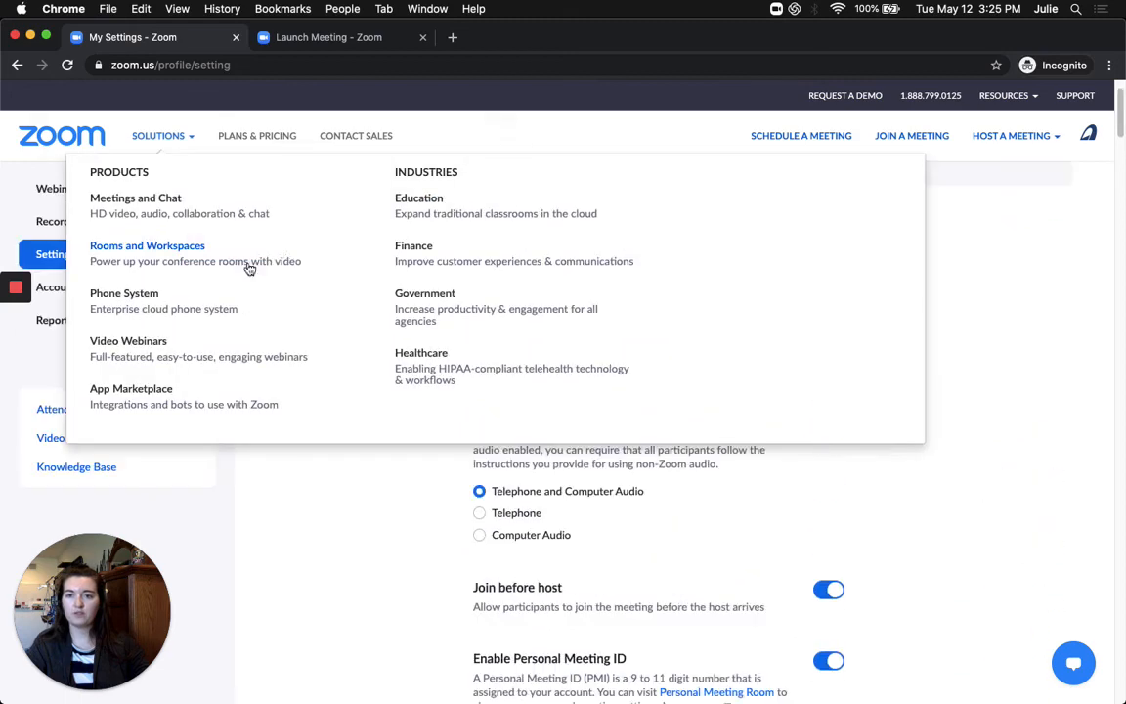
scroll(321, 343, "up", 2)
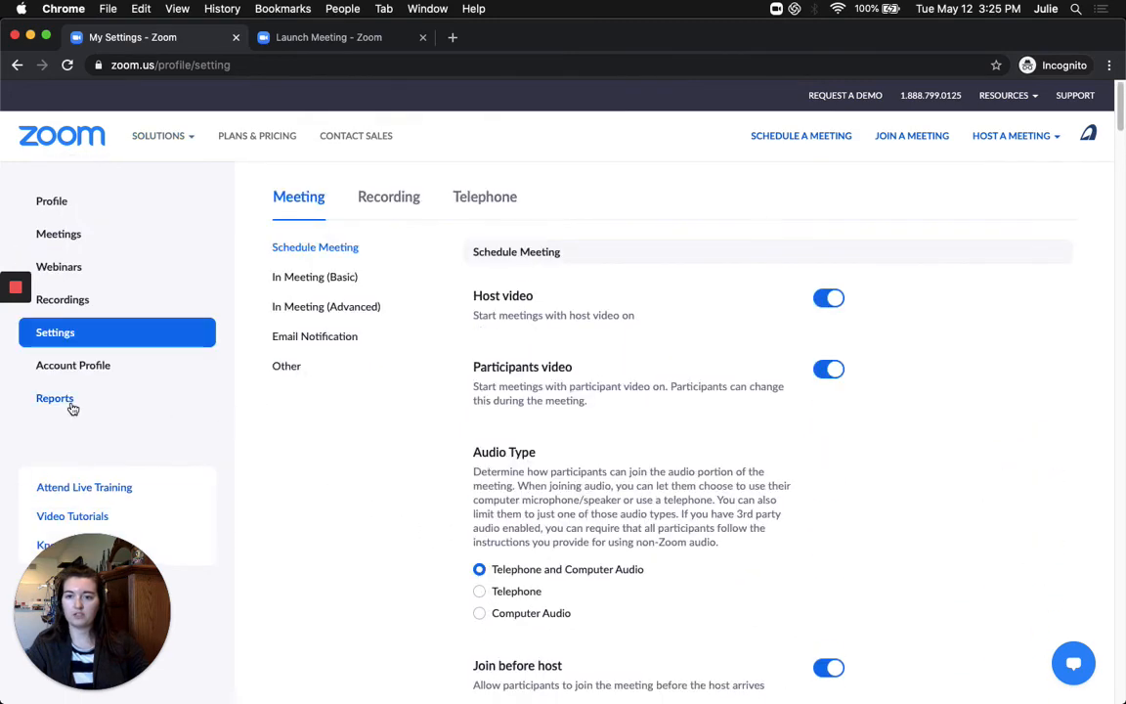
left_click(55, 400)
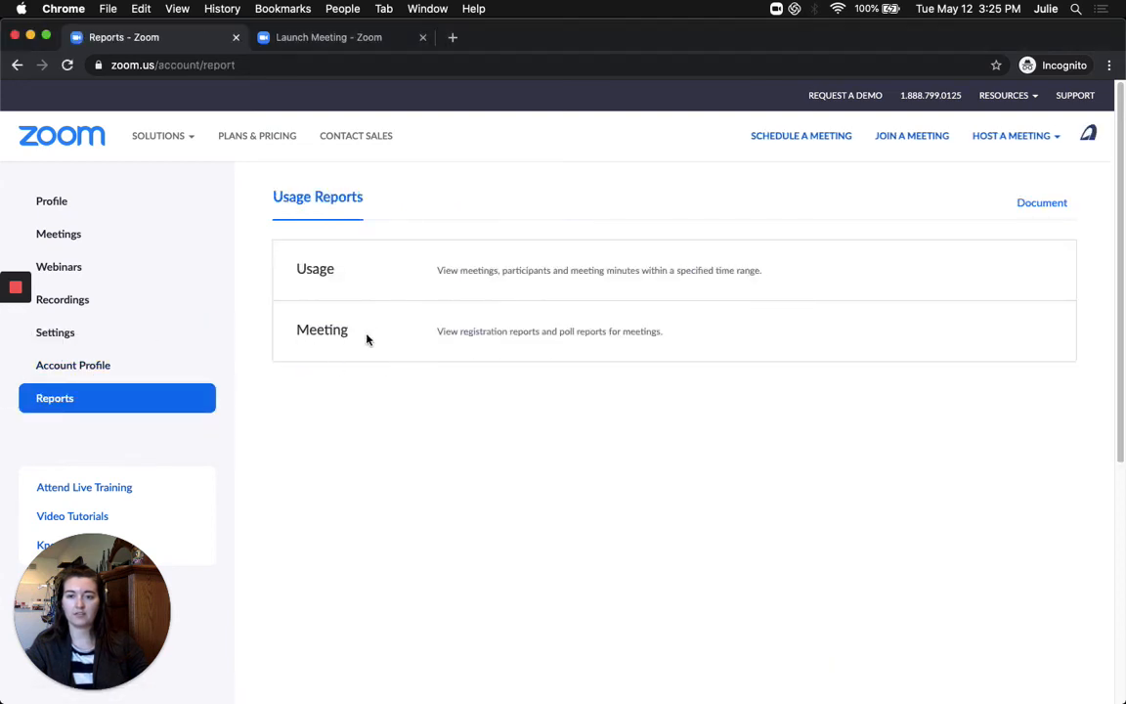
Search Meeting reports with the Poll Report type for 05/11/2020–05/12/2020
left_click(332, 333)
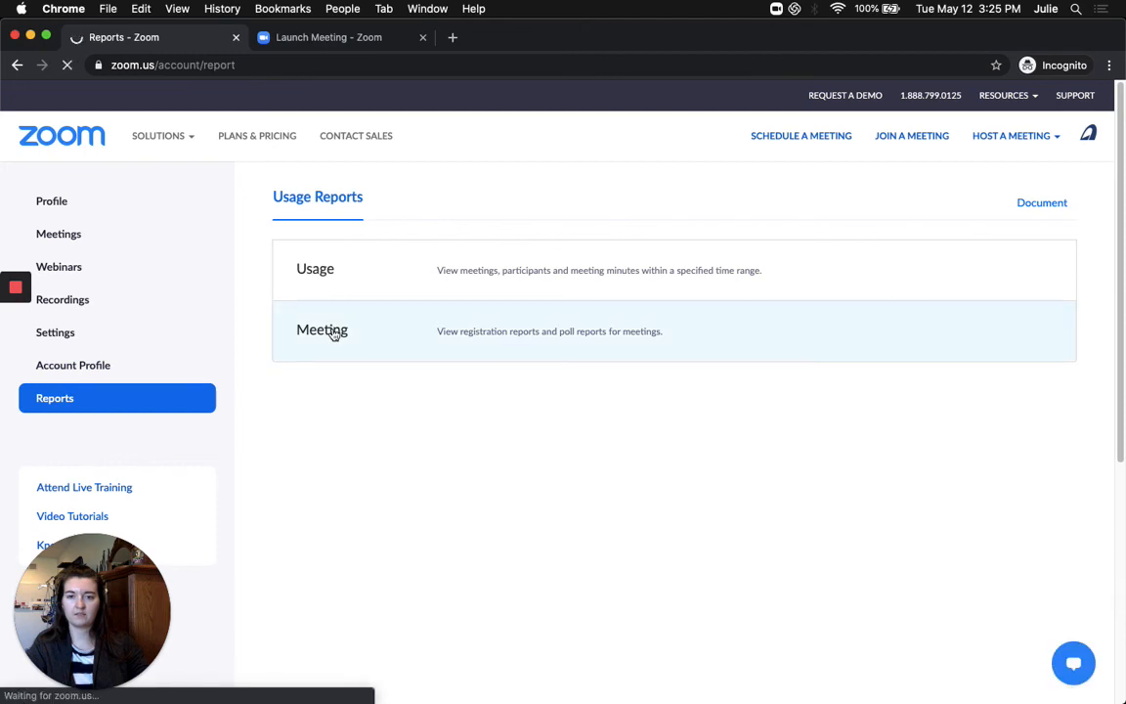
mouse_move(18, 327)
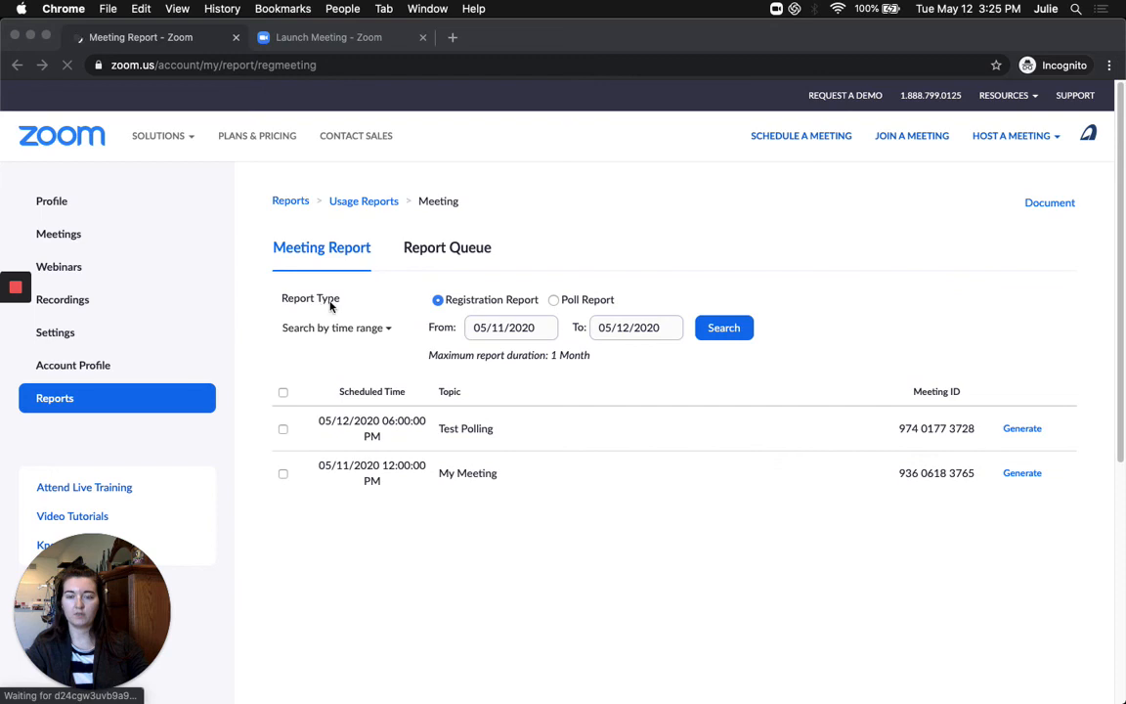
left_click(553, 301)
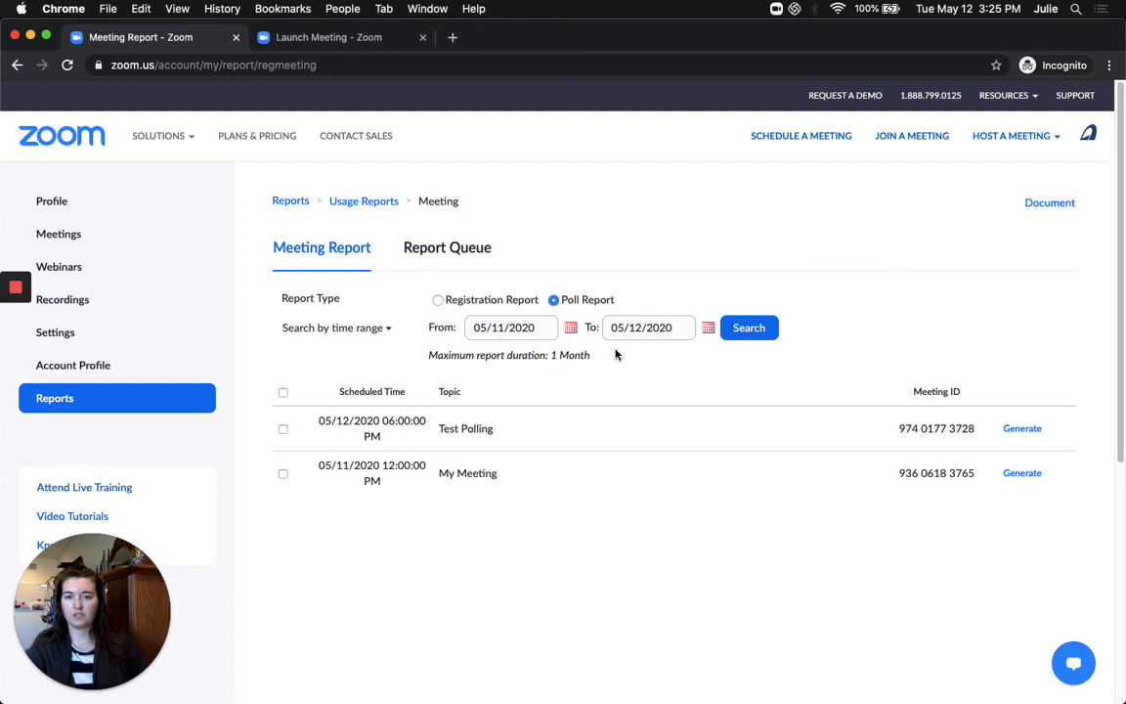
left_click(747, 332)
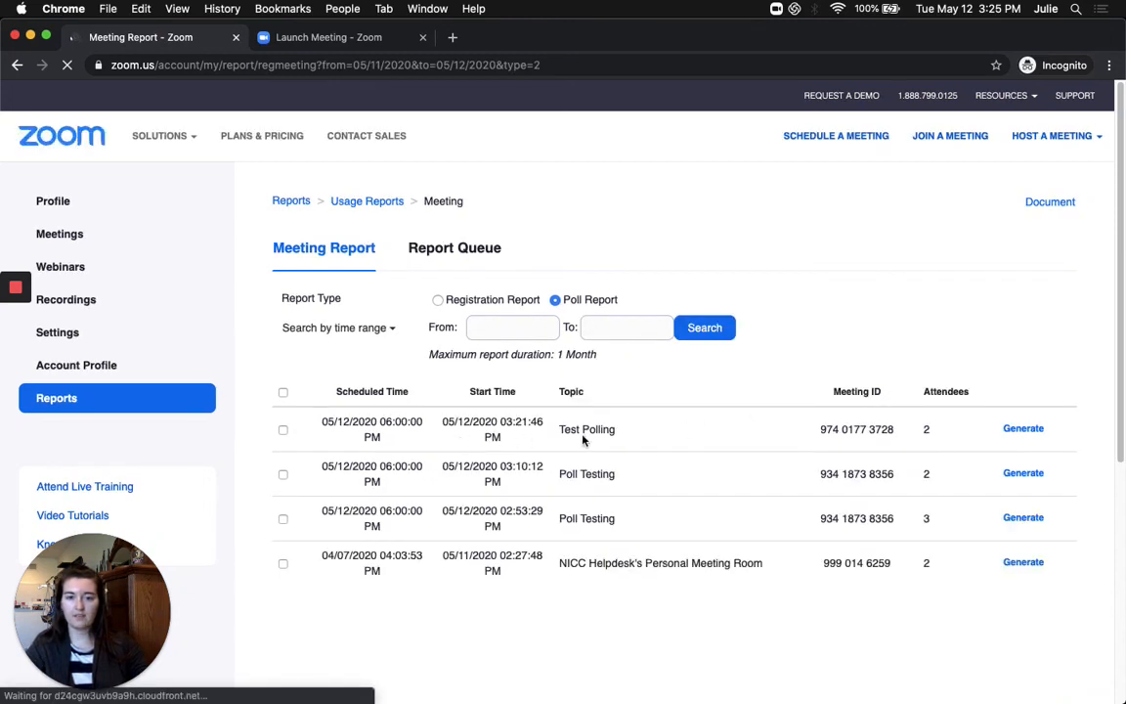
Generate the poll report from the Test Polling meeting's row
left_click(1022, 429)
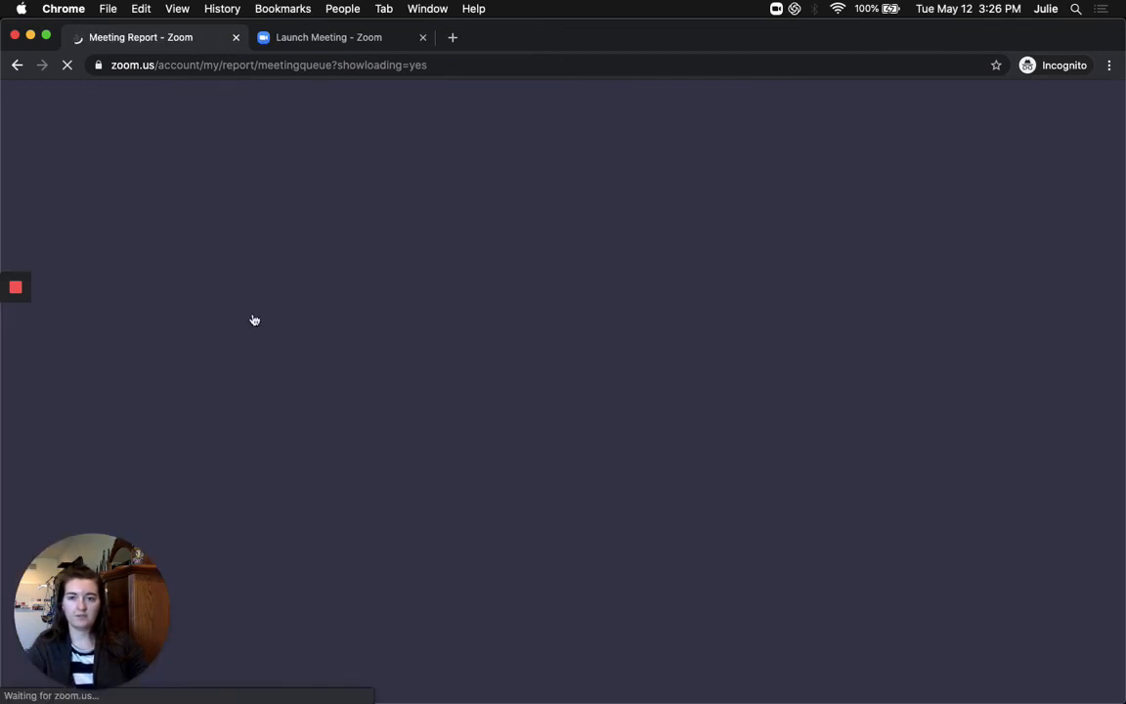
mouse_move(4, 315)
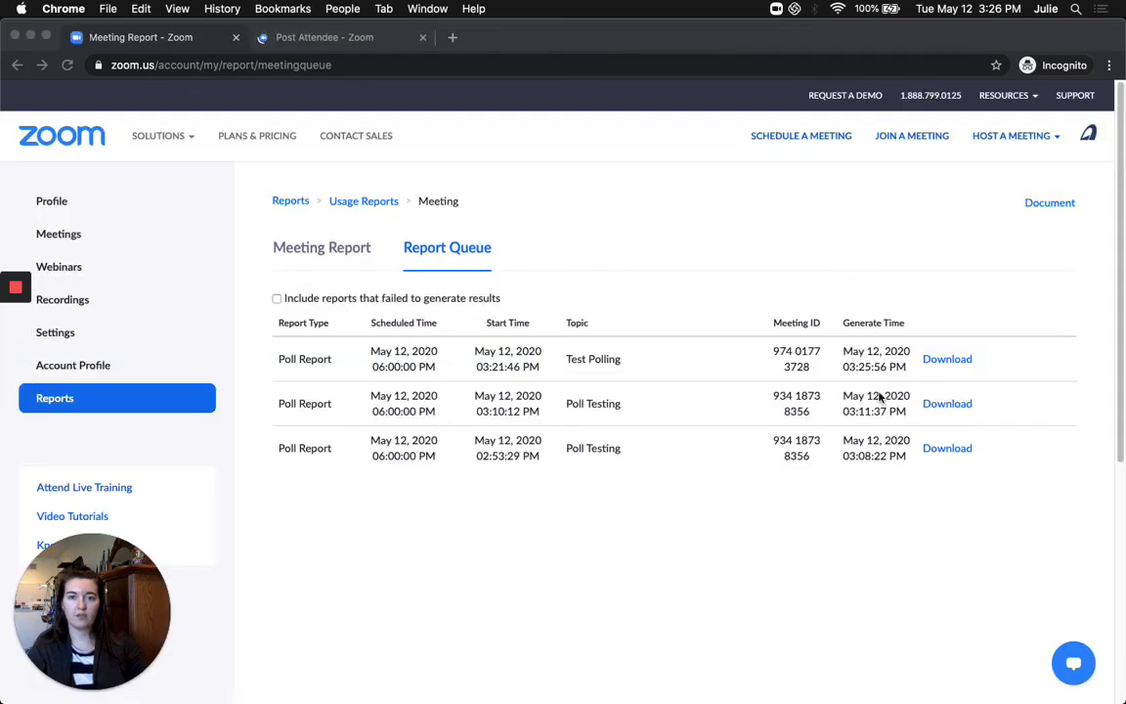